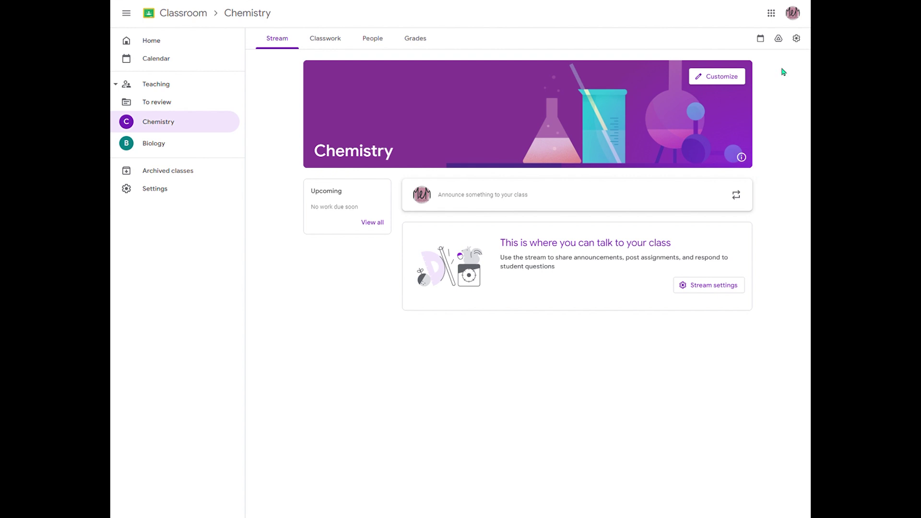
# - Look through the Chemistry class's Classwork, People and Grades pages, and return to its Stream
pyautogui.click(330, 42)
pyautogui.click(380, 41)
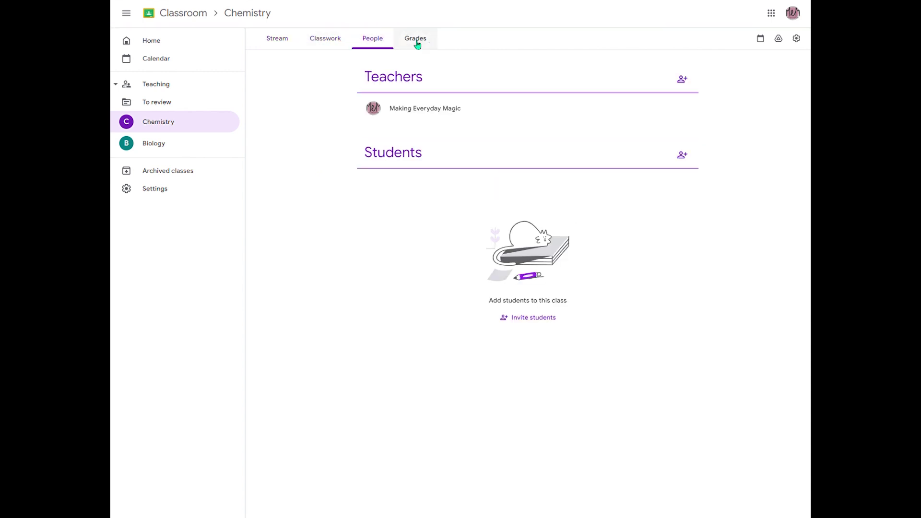
pyautogui.click(417, 42)
pyautogui.click(278, 38)
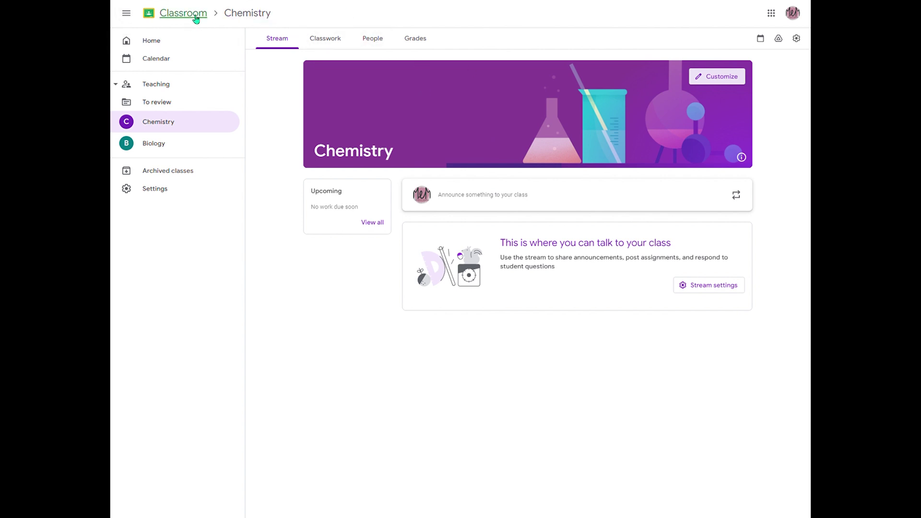
# - Look through the Google apps list to locate Classroom, and close the list
pyautogui.click(777, 16)
pyautogui.scroll(-6, 764, 125)
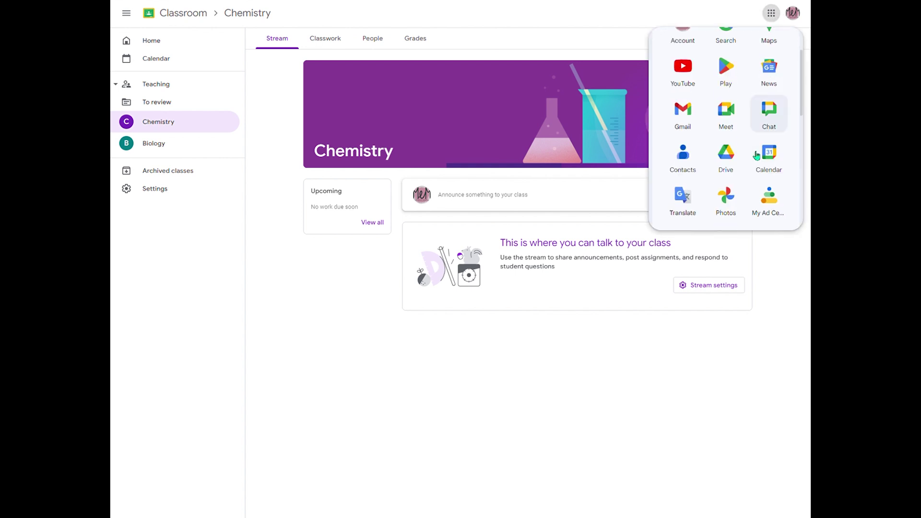
pyautogui.scroll(-3, 756, 155)
pyautogui.scroll(3, 756, 154)
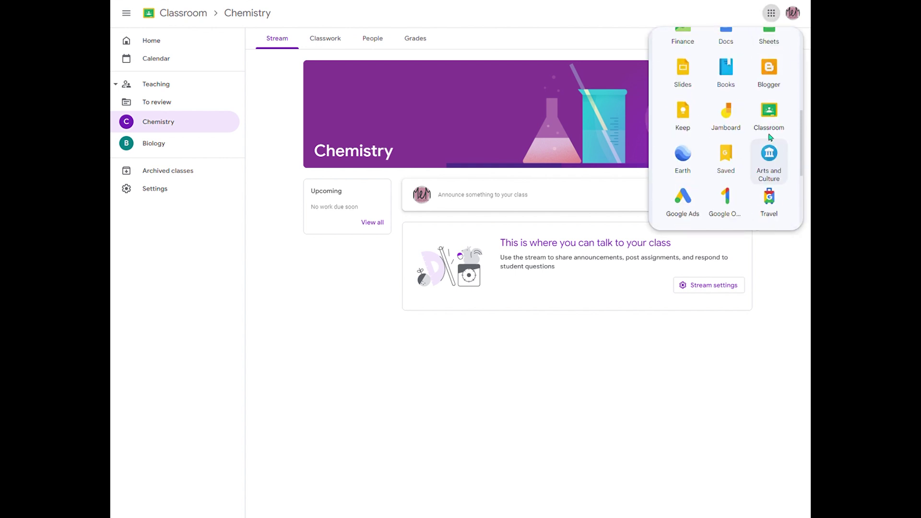
pyautogui.click(779, 15)
pyautogui.click(780, 16)
pyautogui.click(780, 16)
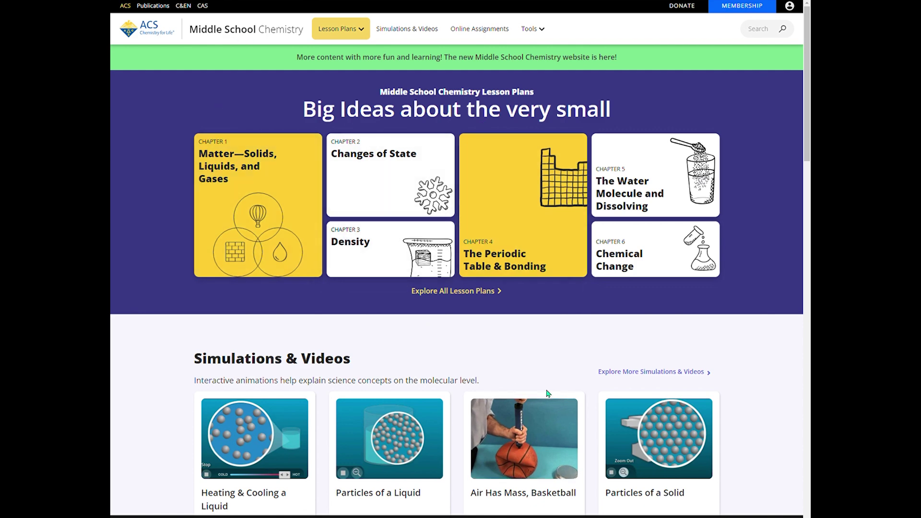
# - Open the Middle School Chemistry Downloads page and look through the files offered for each chapter's lessons
pyautogui.click(354, 37)
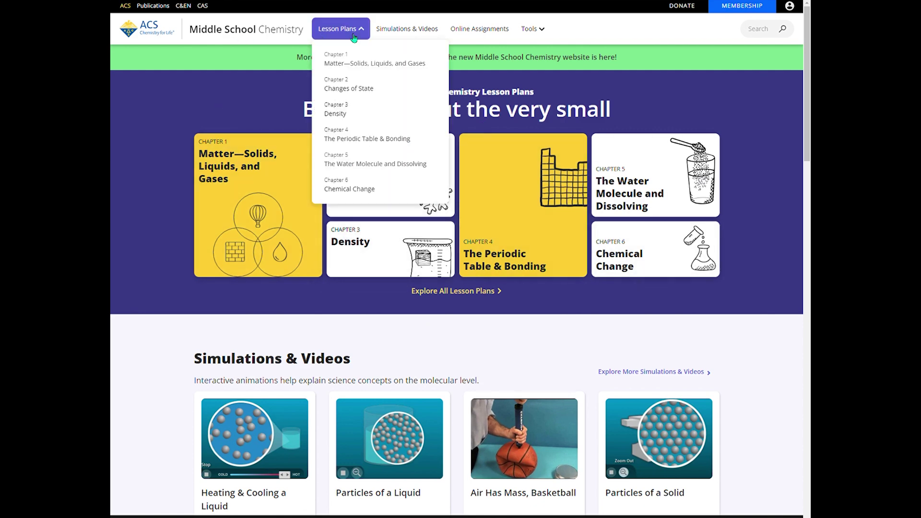
pyautogui.click(531, 29)
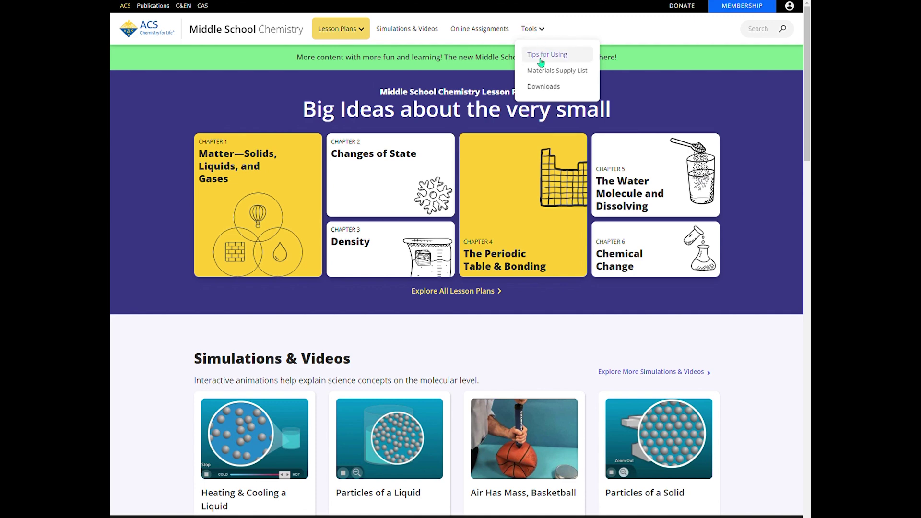
pyautogui.click(547, 91)
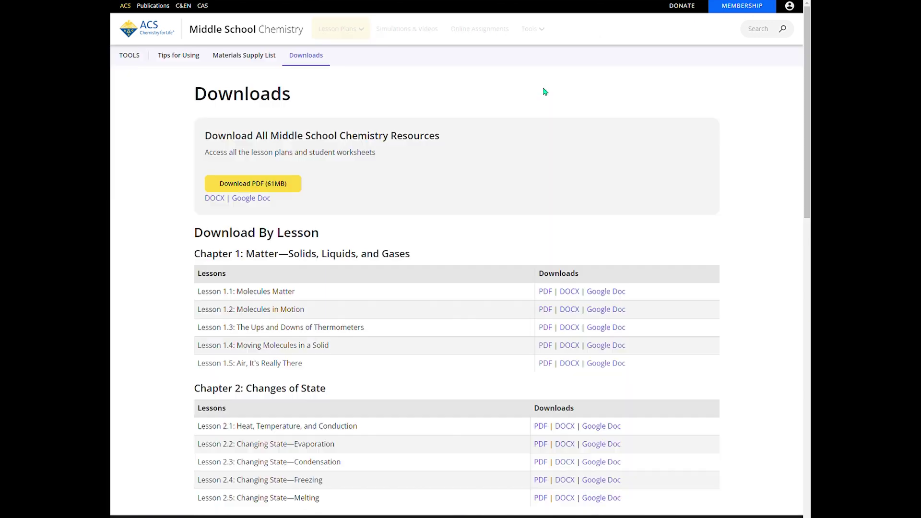
pyautogui.scroll(-4, 562, 305)
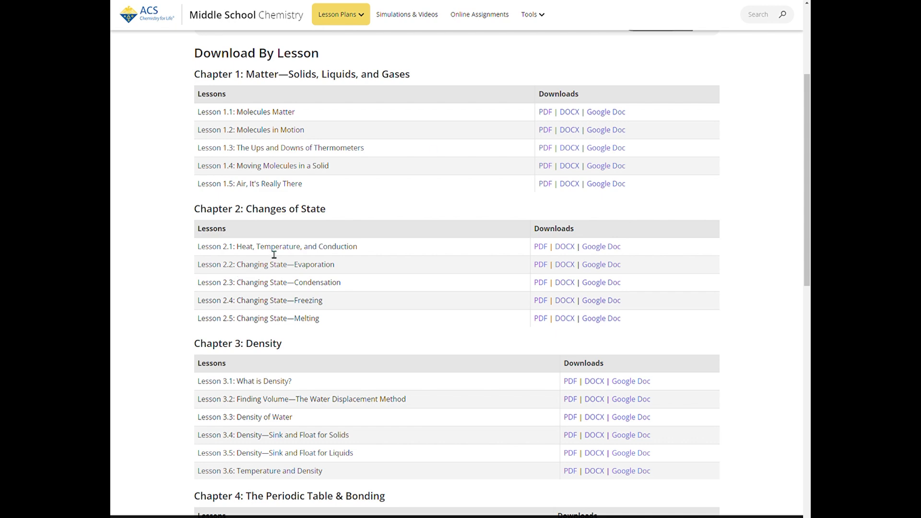
pyautogui.scroll(-8, 350, 438)
pyautogui.scroll(11, 350, 439)
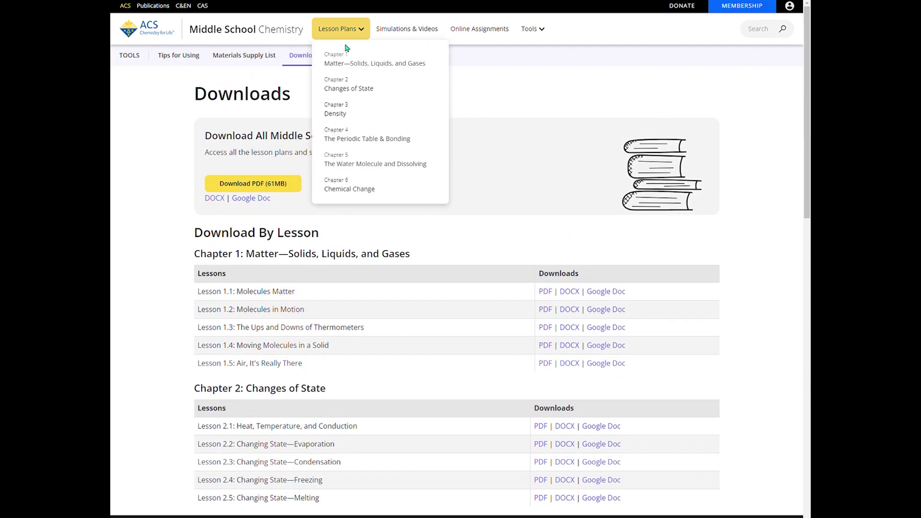
# - Open the Online Assignments page and dismiss the feedback questionnaire to view the Google Forms lessons
pyautogui.click(336, 29)
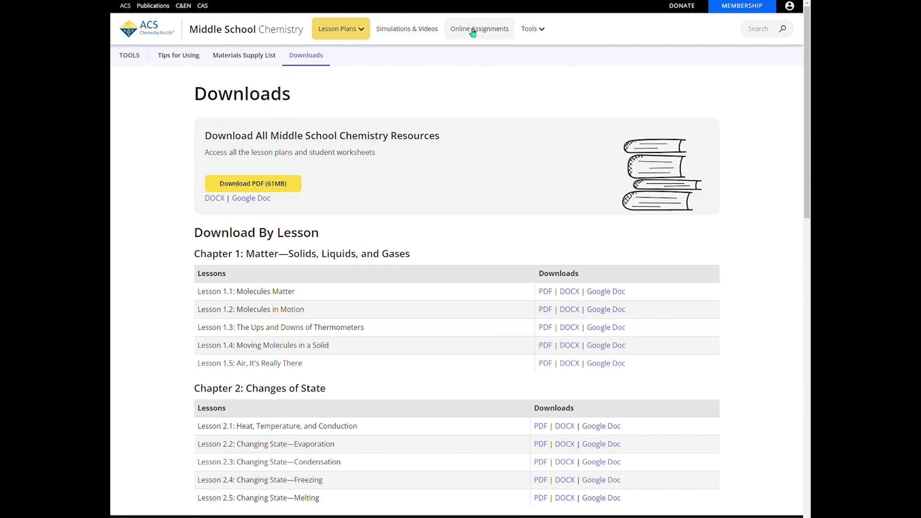
pyautogui.click(490, 32)
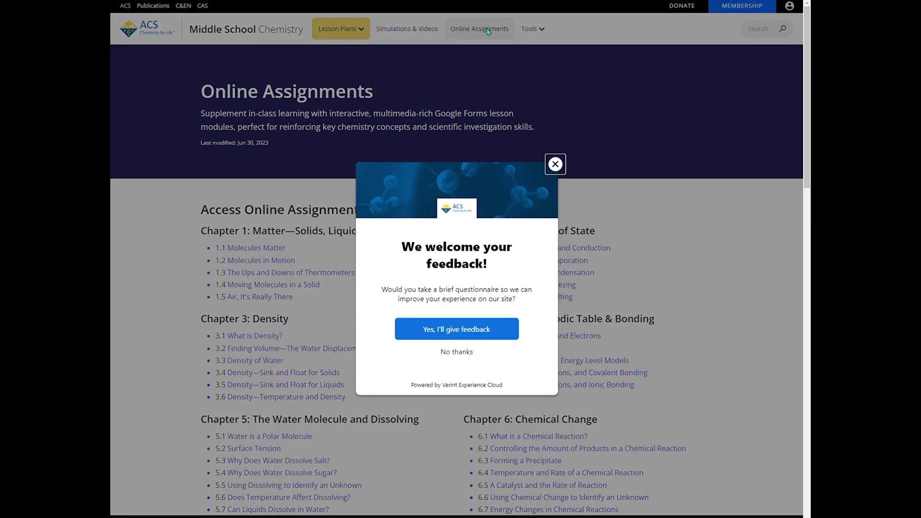
pyautogui.click(556, 164)
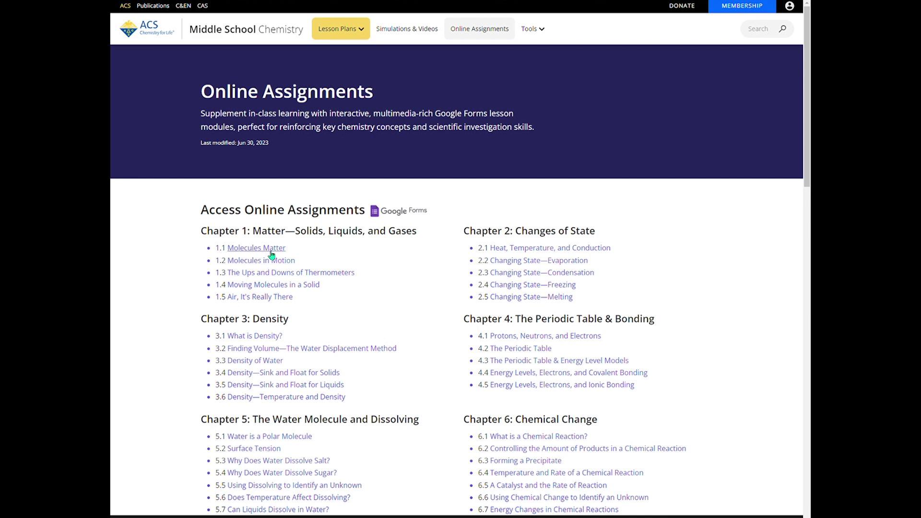
# - Open the Chapter 1 lesson plan page, Matter—Solids, Liquids, and Gases, and review its simulations, downloads and teacher background
pyautogui.click(330, 29)
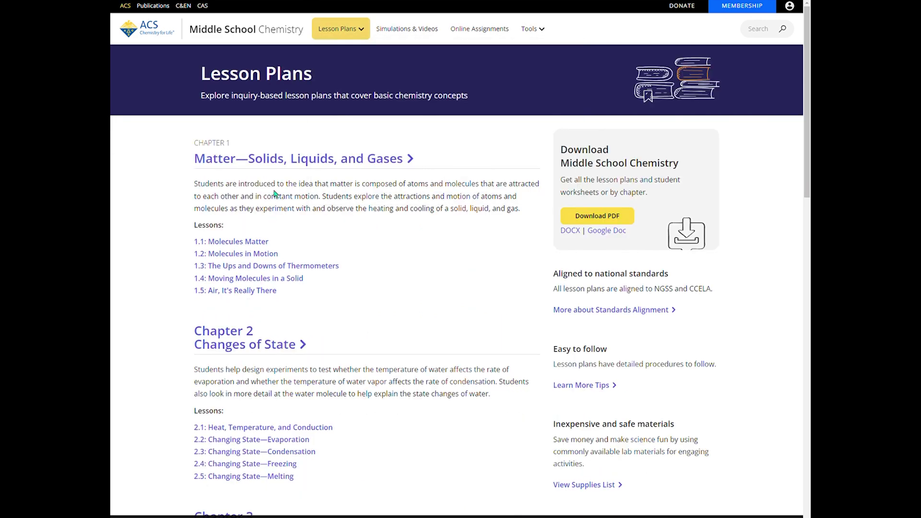
pyautogui.click(290, 166)
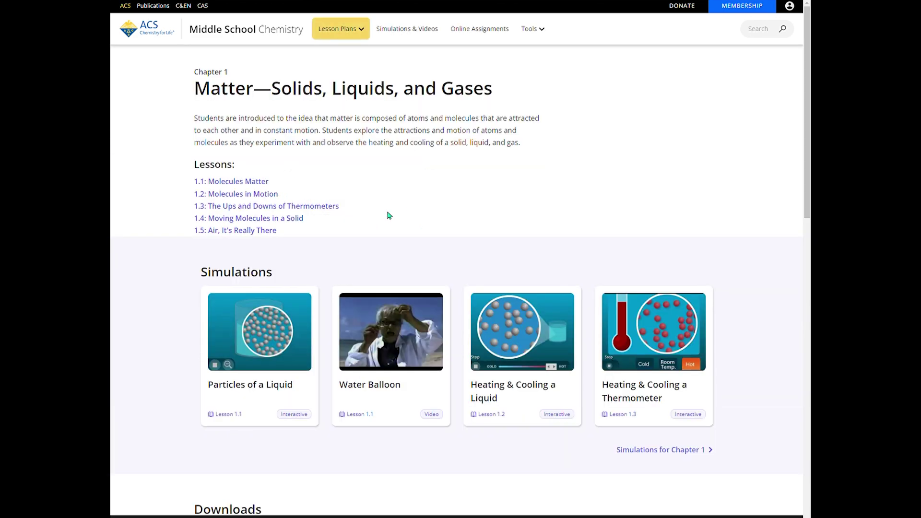
pyautogui.scroll(-3, 367, 318)
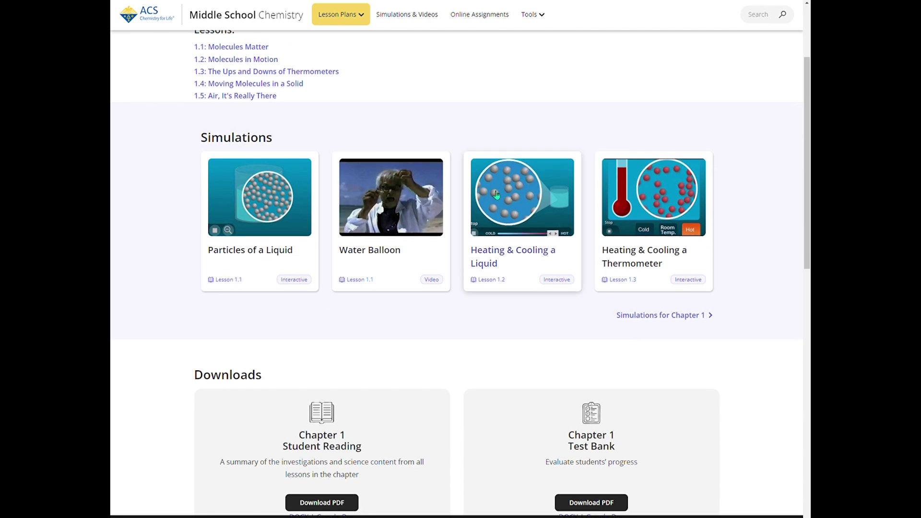
pyautogui.scroll(3, 370, 267)
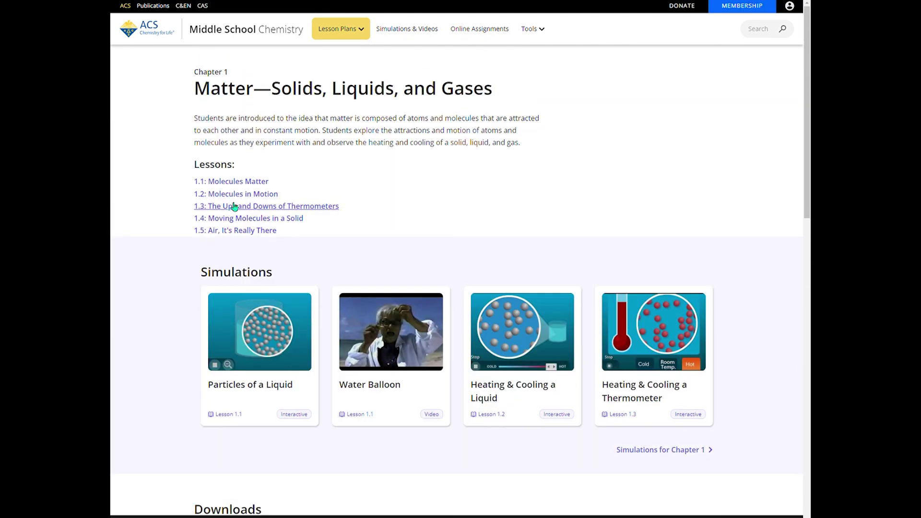
pyautogui.scroll(-8, 310, 345)
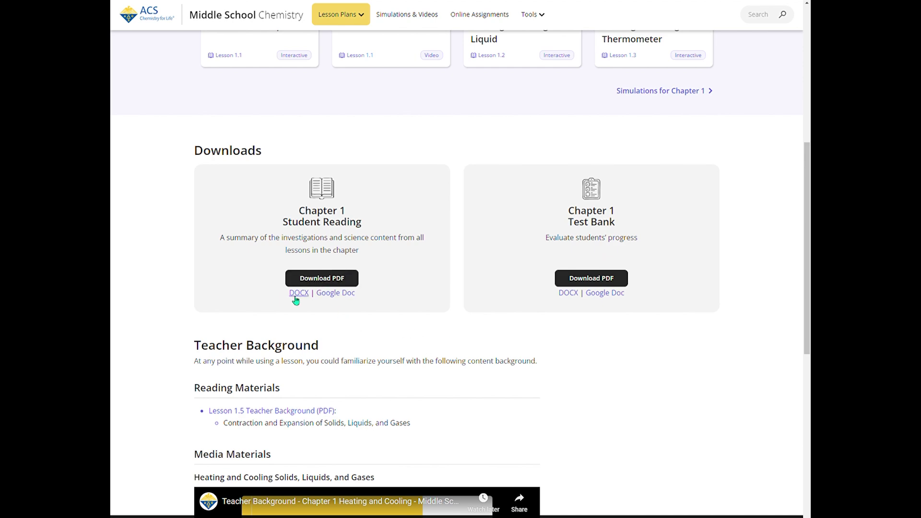
pyautogui.scroll(-4, 363, 308)
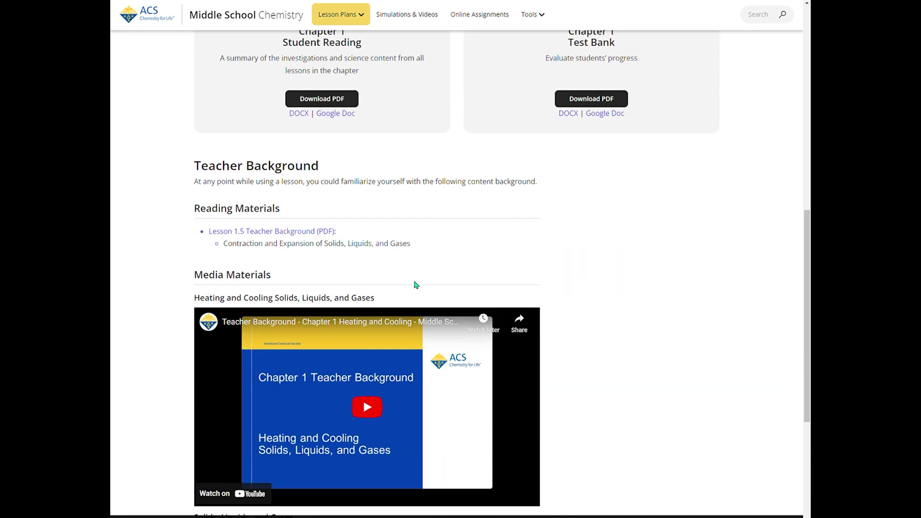
pyautogui.scroll(-5, 416, 285)
pyautogui.scroll(-3, 567, 221)
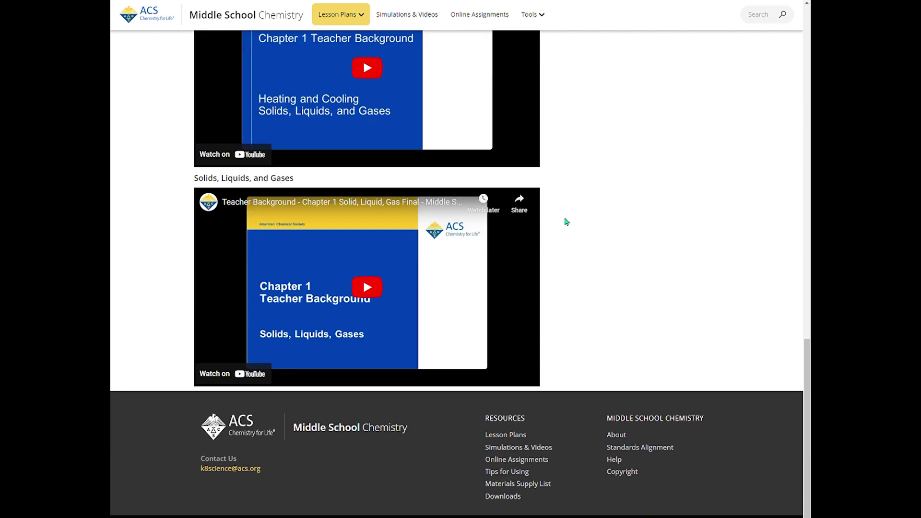
pyautogui.scroll(8, 567, 222)
# - Open the Chapter 1 lesson plan 1.1: Molecules Matter
pyautogui.click(338, 14)
pyautogui.moveTo(382, 49)
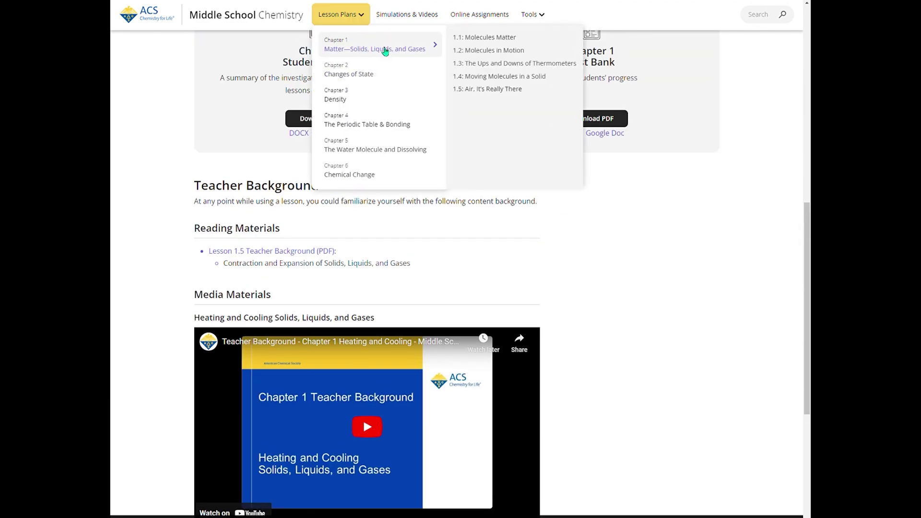
pyautogui.click(476, 39)
# - Read through the Lesson 1.1 plan, from key concepts and instructions to the simulations and the student and teacher downloads
pyautogui.scroll(-4, 442, 407)
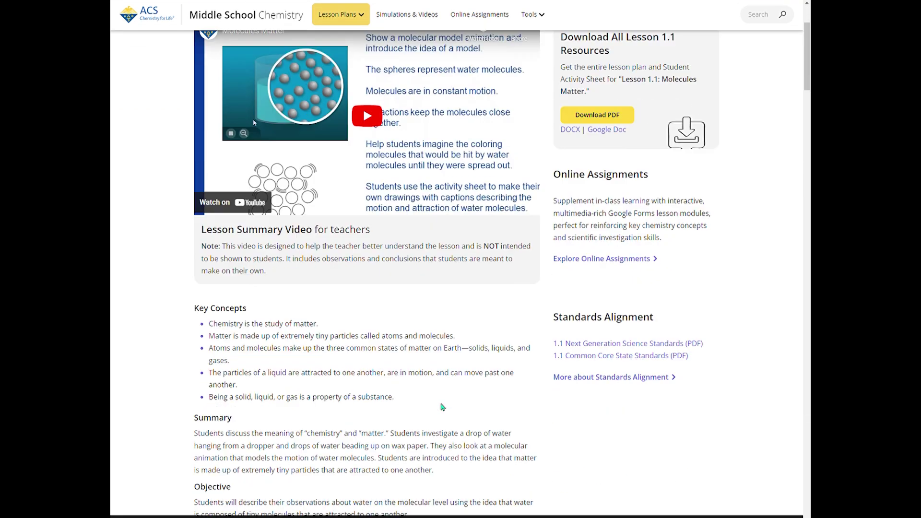
pyautogui.scroll(-1, 448, 407)
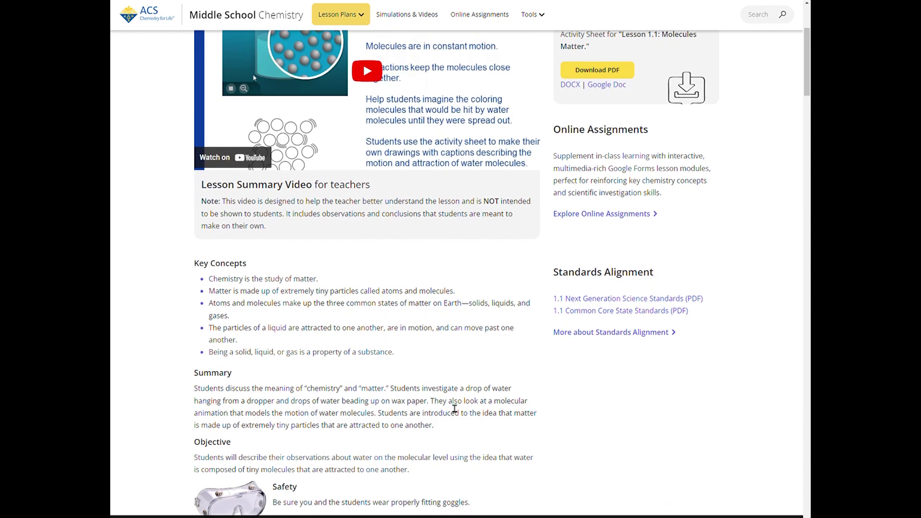
pyautogui.scroll(-2, 454, 407)
pyautogui.scroll(-3, 454, 407)
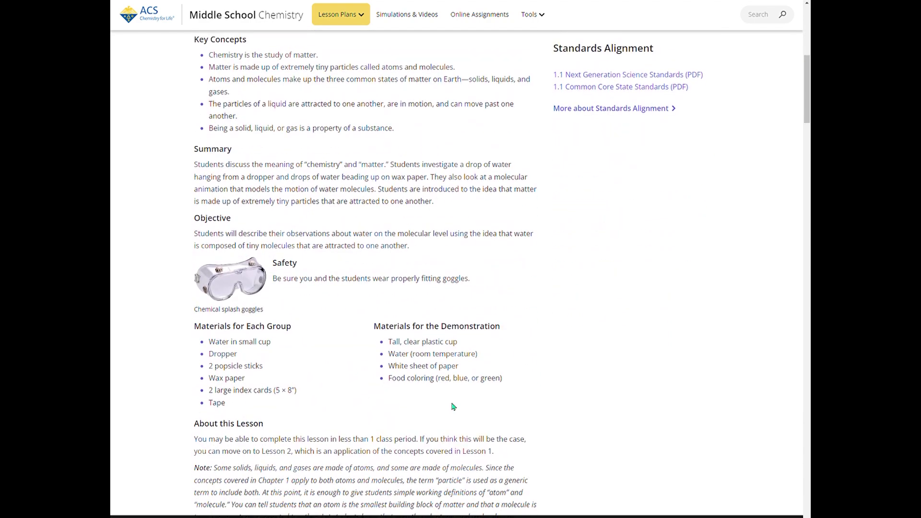
pyautogui.scroll(-13, 455, 407)
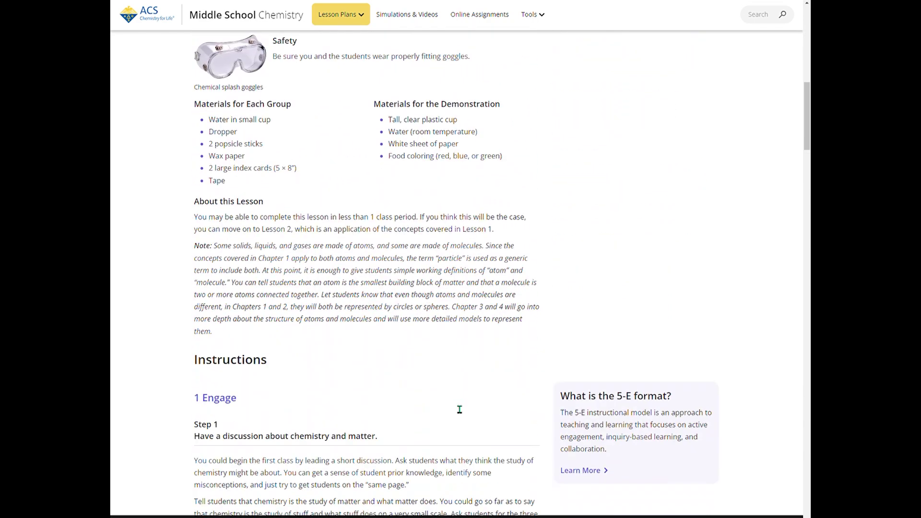
pyautogui.scroll(-12, 455, 407)
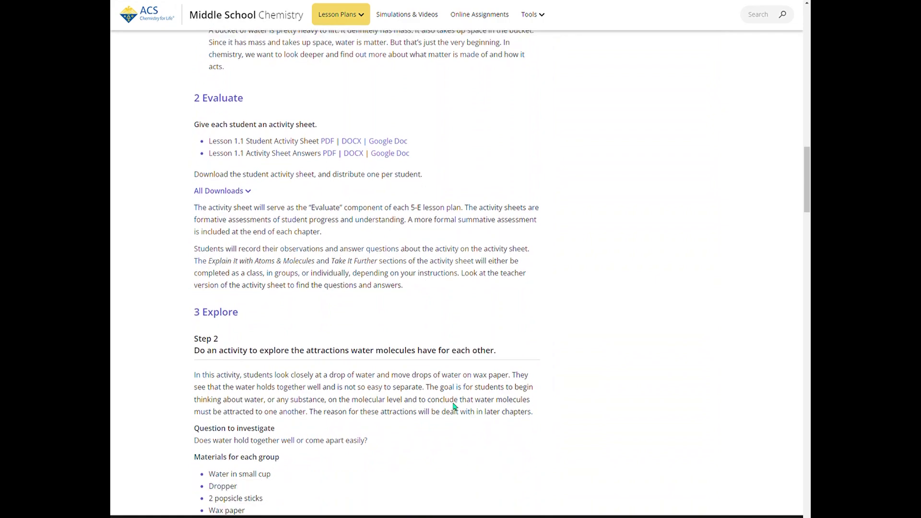
pyautogui.scroll(-13, 454, 407)
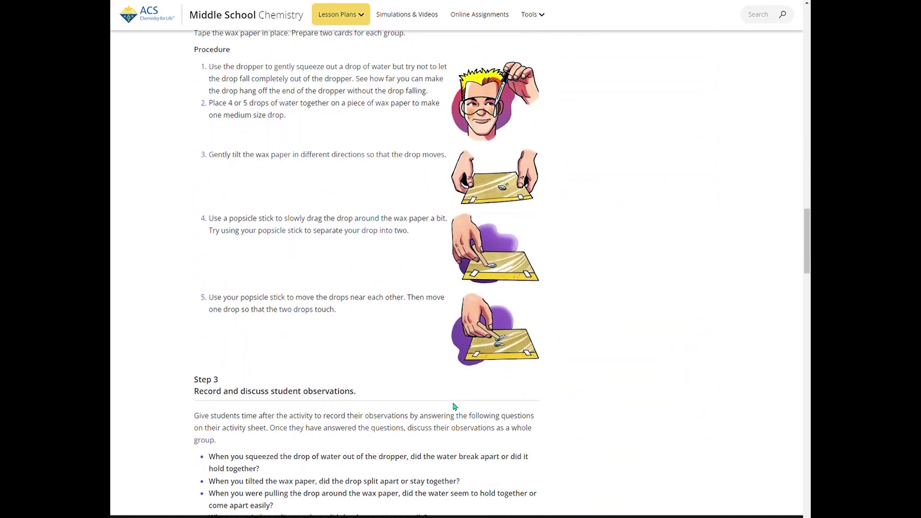
pyautogui.scroll(-7, 454, 407)
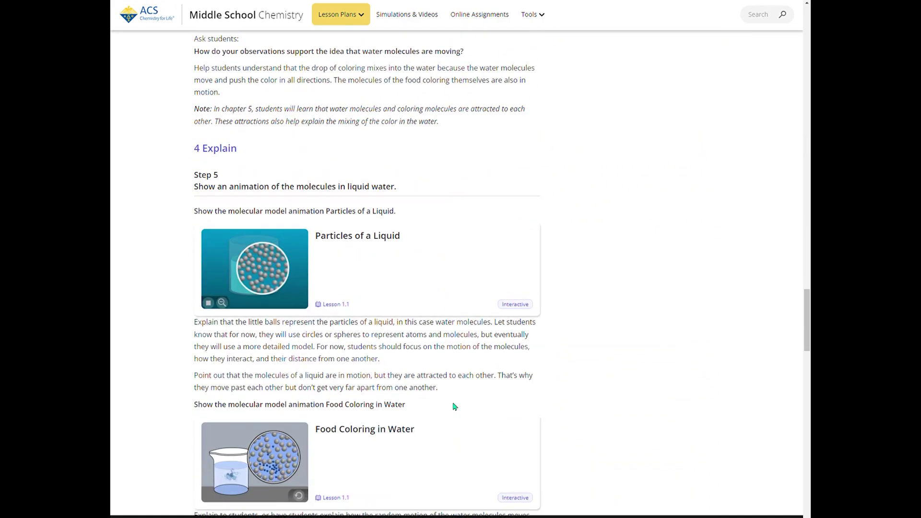
pyautogui.scroll(4, 455, 407)
pyautogui.scroll(-20, 454, 407)
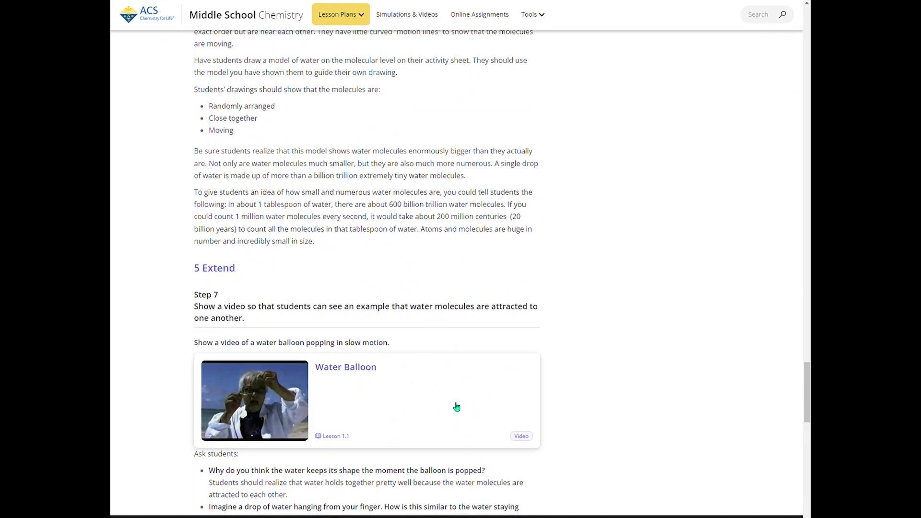
pyautogui.scroll(-19, 456, 407)
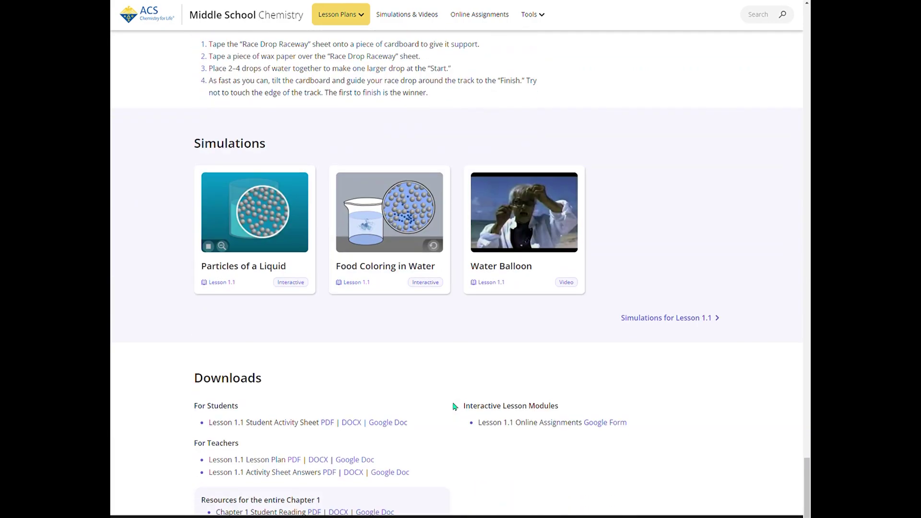
pyautogui.scroll(-5, 455, 407)
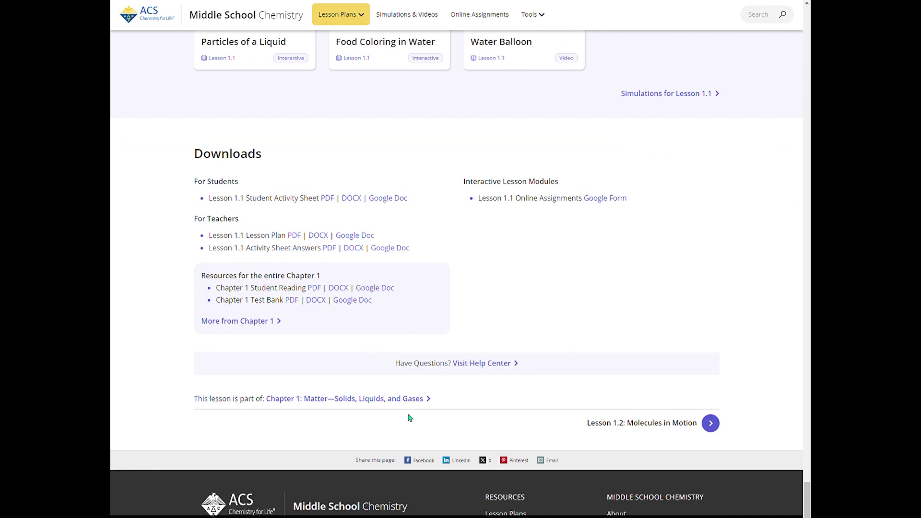
pyautogui.scroll(-2, 411, 413)
pyautogui.scroll(3, 431, 345)
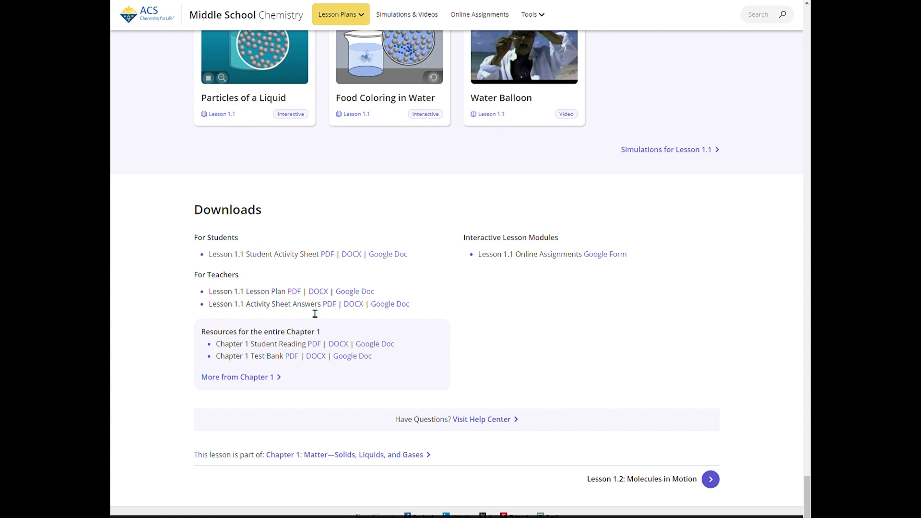
# - Open the Lesson 1.1 Student Activity Sheet as a Google Doc and look through its pages
pyautogui.click(388, 254)
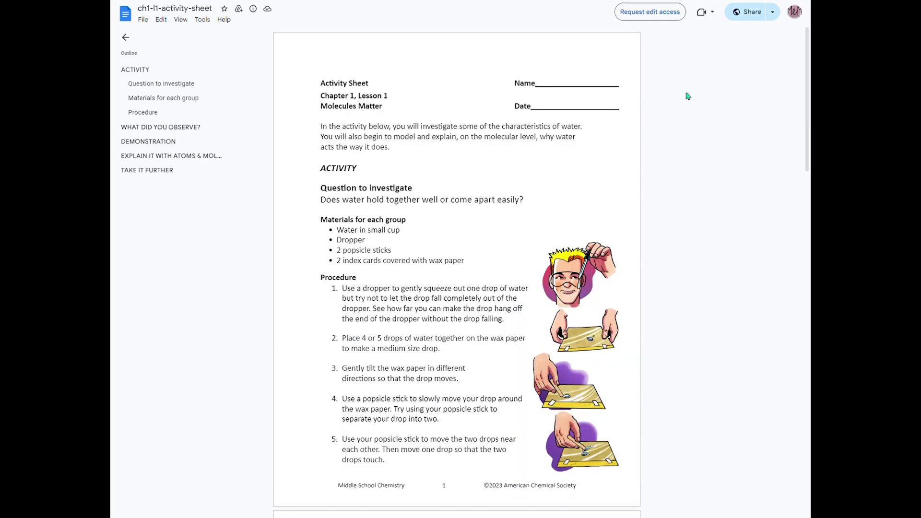
pyautogui.scroll(-20, 418, 321)
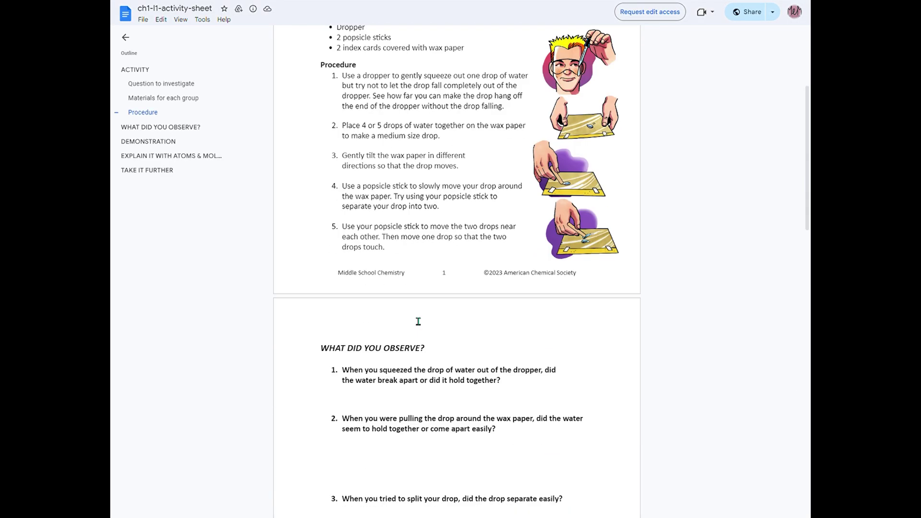
pyautogui.scroll(-8, 419, 321)
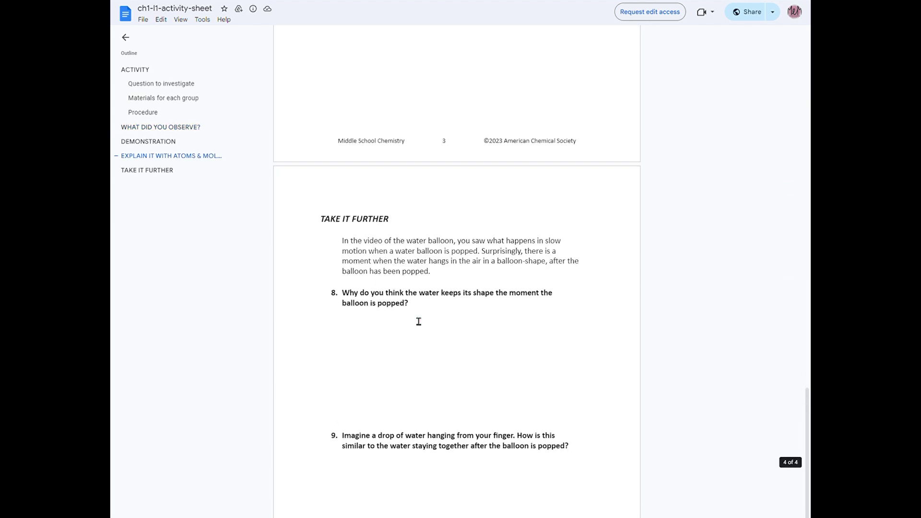
# - Add a shortcut to the ch1-l1-activity-sheet document in the Chemistry folder of My Drive
pyautogui.scroll(20, 418, 322)
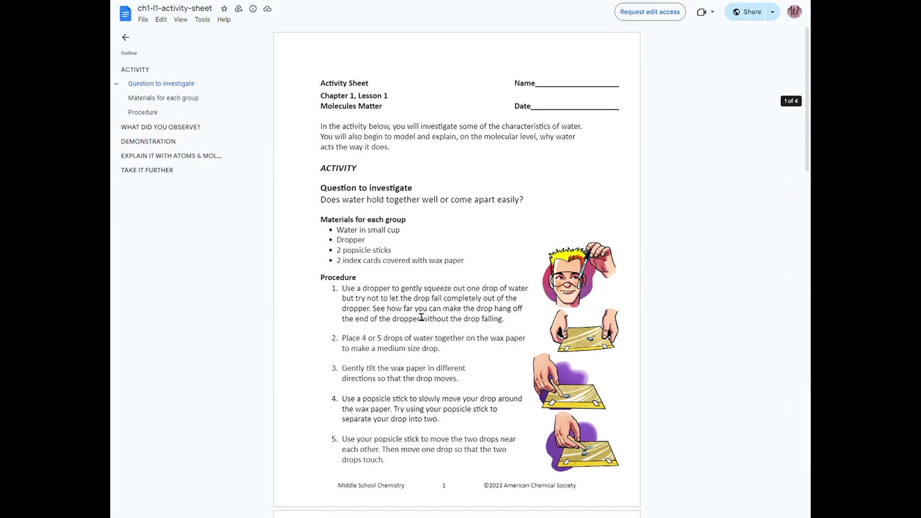
pyautogui.click(239, 9)
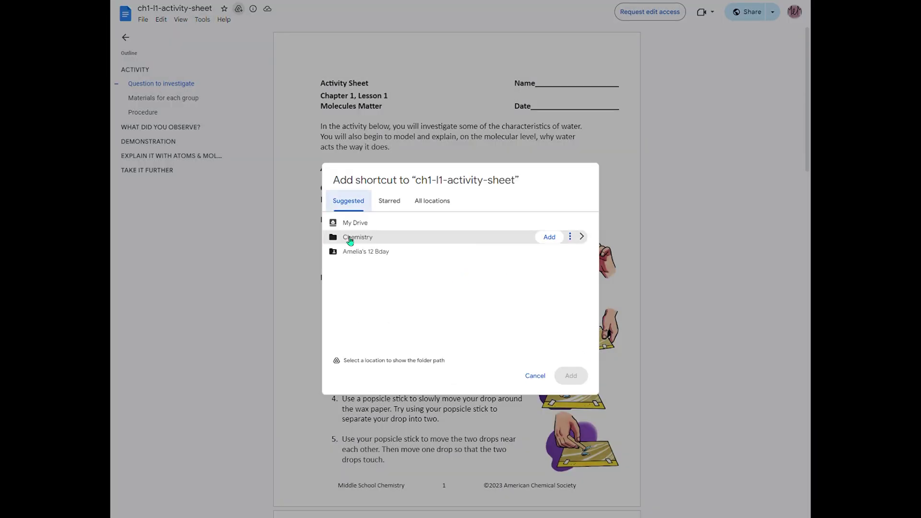
pyautogui.click(350, 241)
pyautogui.click(547, 238)
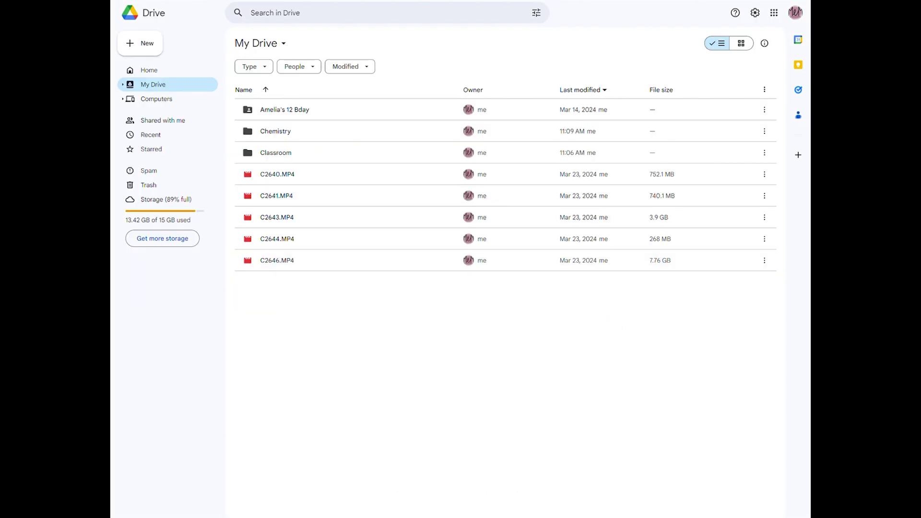
# - Open the Chemistry folder in Google Drive and inspect the ch1-l1-activity-sheet shortcut and its available file options
pyautogui.doubleClick(284, 136)
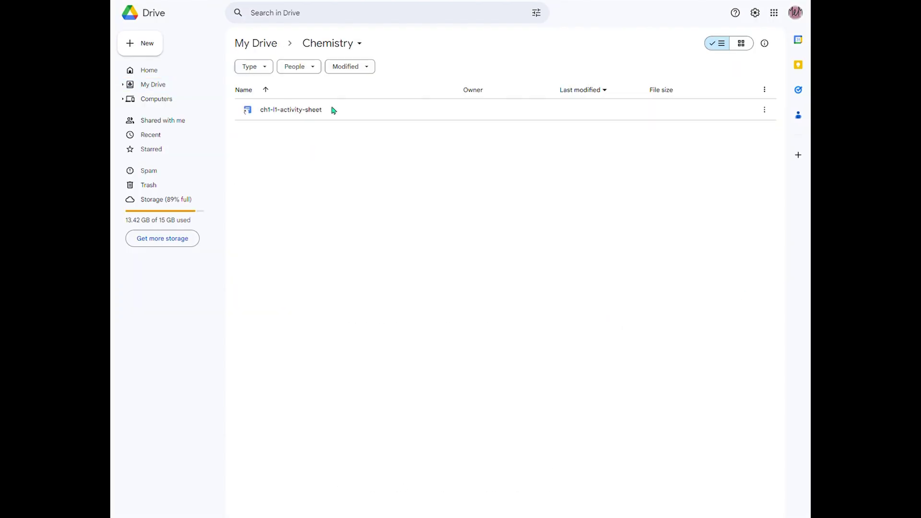
pyautogui.click(328, 110)
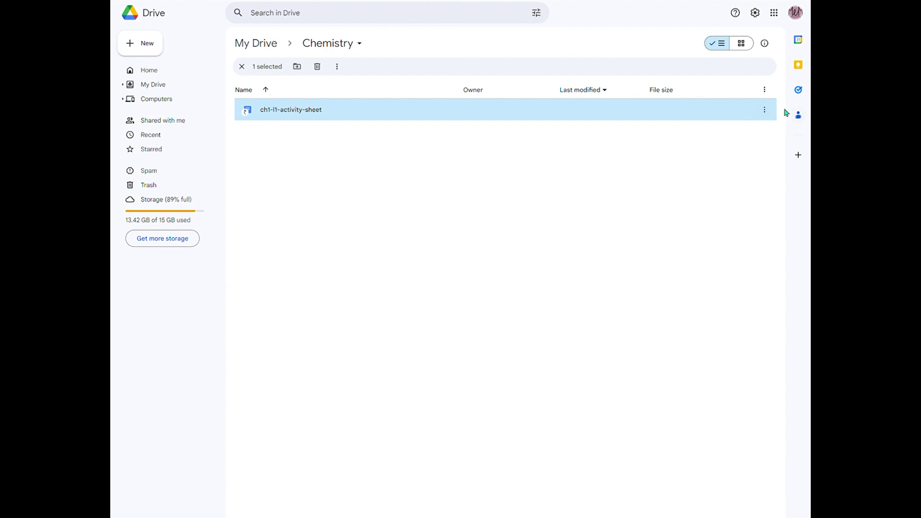
pyautogui.click(764, 110)
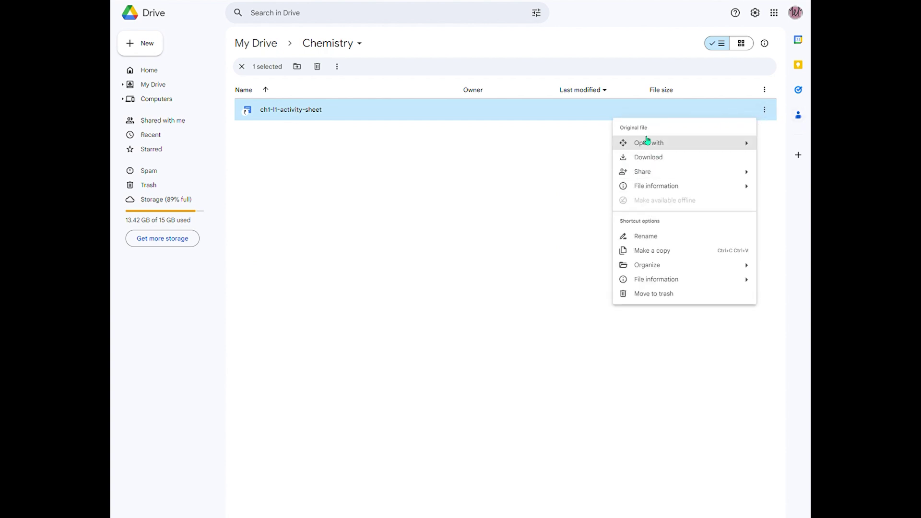
pyautogui.click(275, 113)
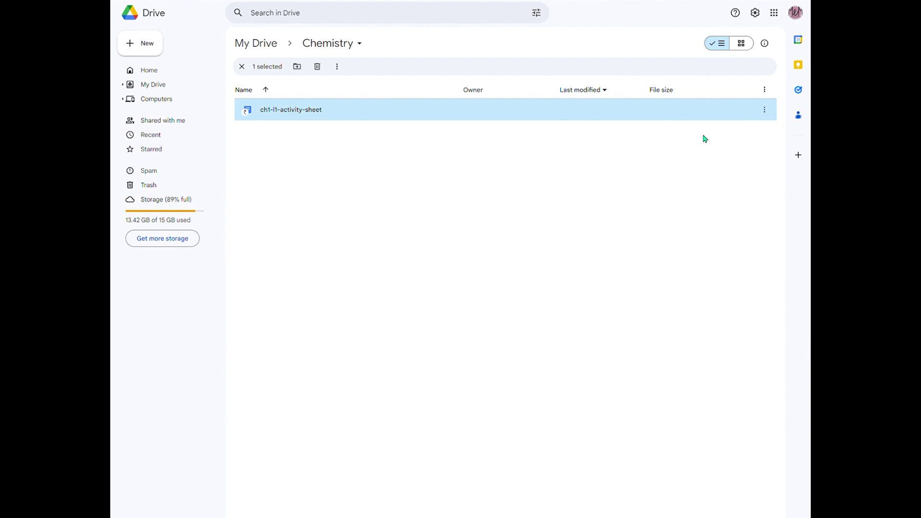
pyautogui.doubleClick(245, 112)
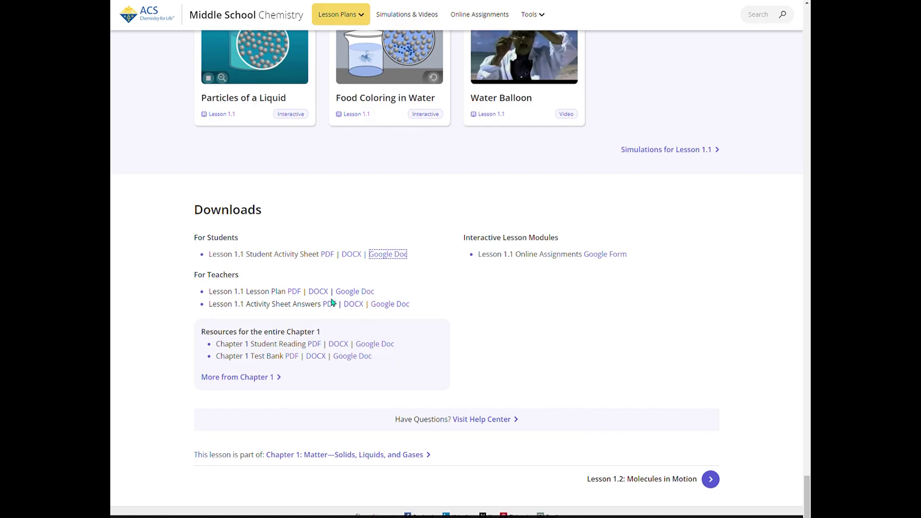
# - Open the Chapter 1 Student Reading as a Google Doc from the ACS Lesson 1.1 downloads and skim its pages
pyautogui.scroll(3, 425, 358)
pyautogui.scroll(-5, 403, 336)
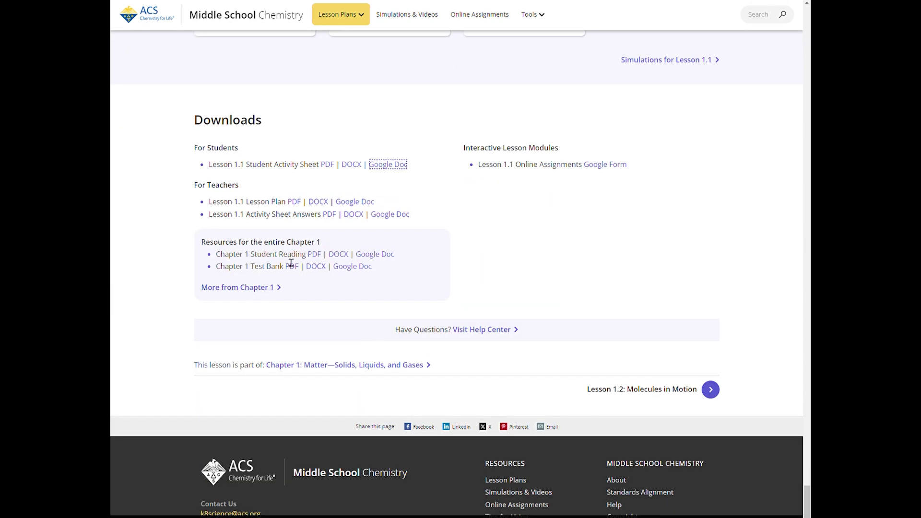
pyautogui.click(376, 257)
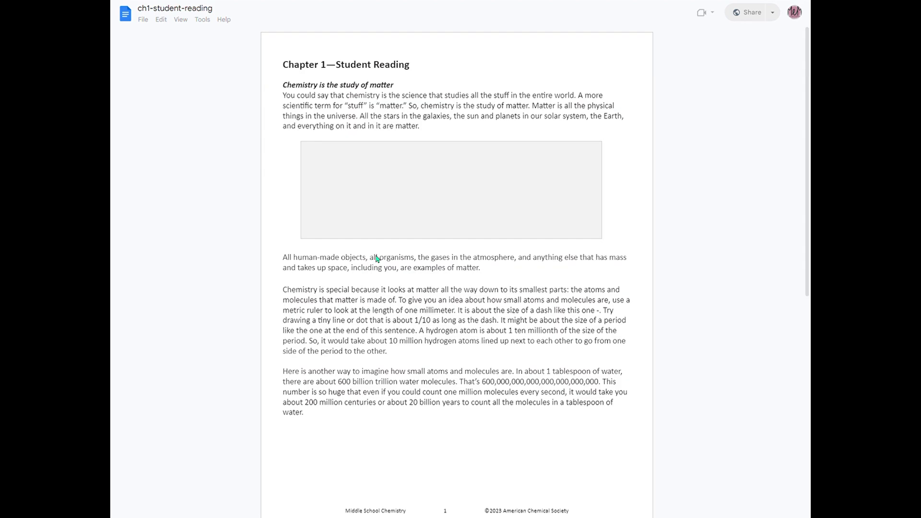
pyautogui.scroll(-2, 537, 229)
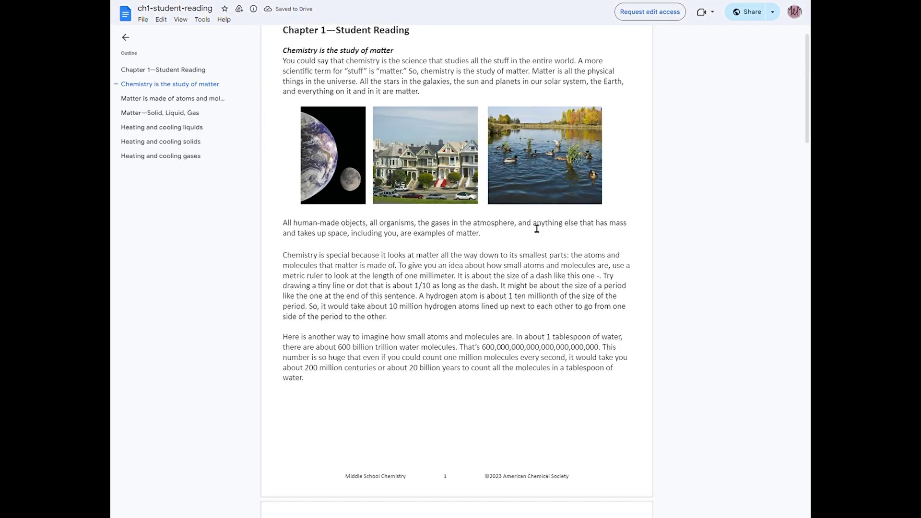
pyautogui.scroll(-8, 537, 229)
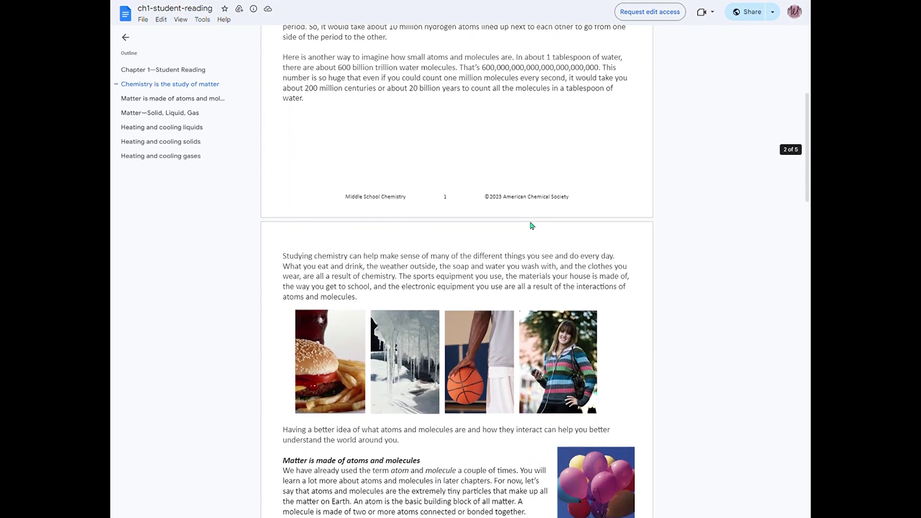
pyautogui.scroll(-4, 537, 230)
# - Add a shortcut to the ch1-student-reading document in the Chemistry folder
pyautogui.scroll(15, 537, 229)
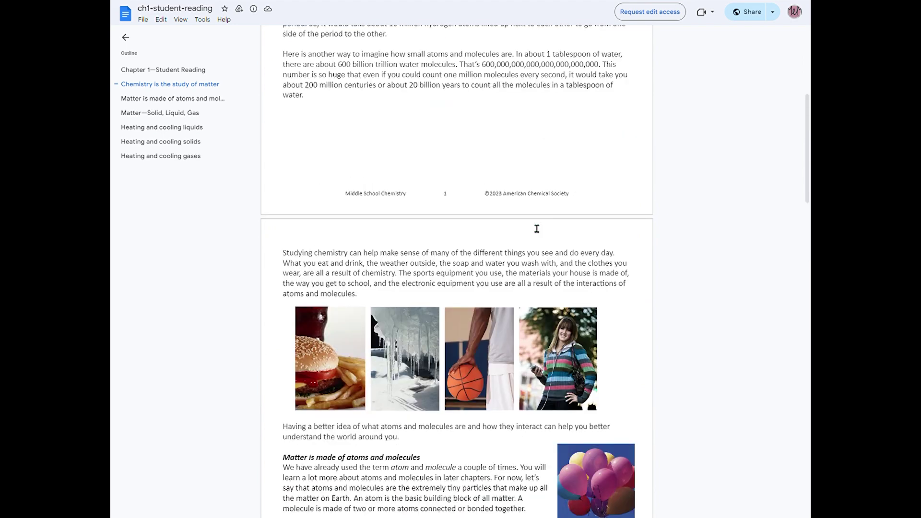
pyautogui.click(239, 9)
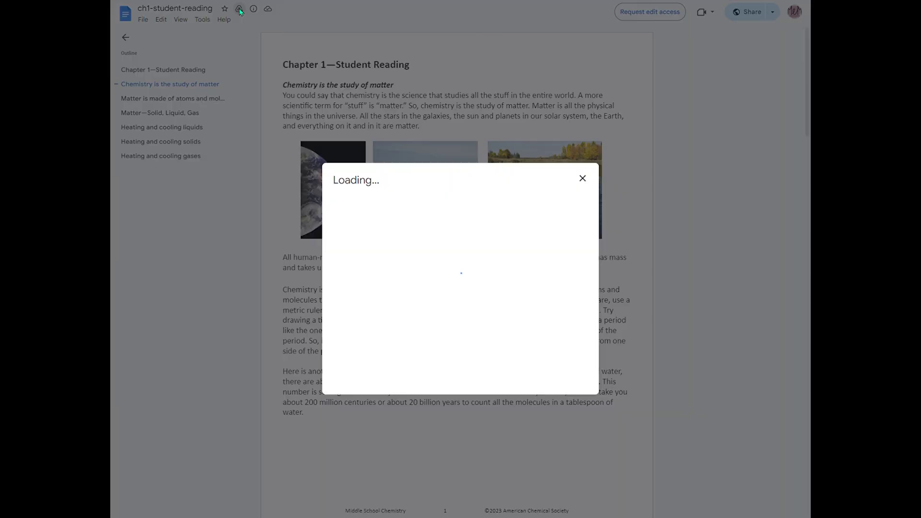
pyautogui.click(339, 226)
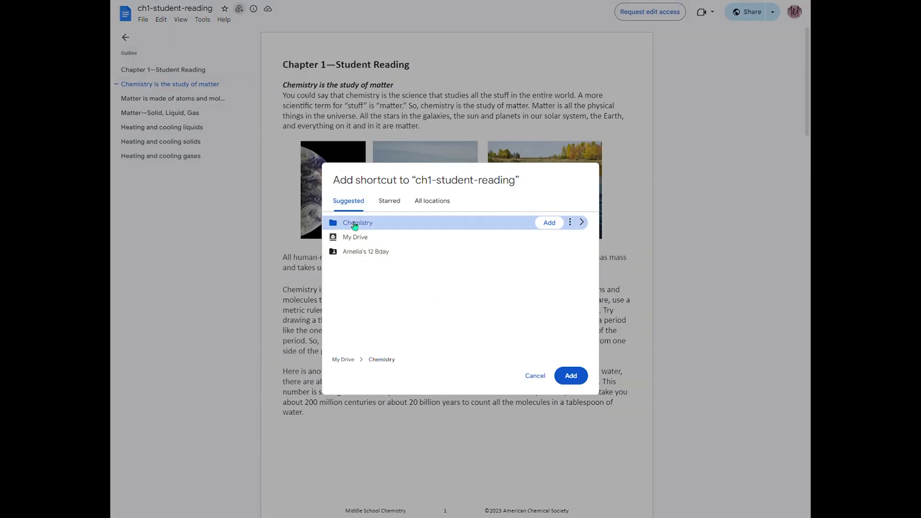
pyautogui.click(549, 223)
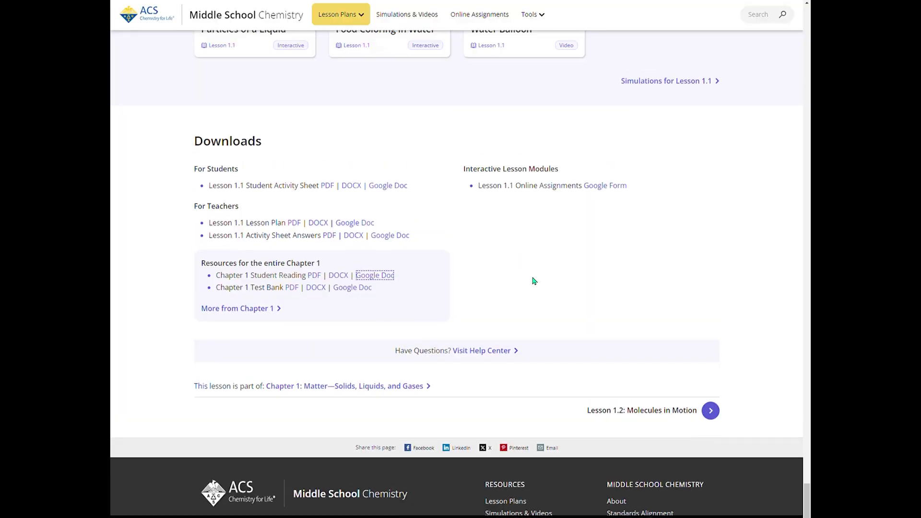
# - Open the Chapter 1 Test Bank as a Google Doc from the ACS lesson downloads and skim its questions
pyautogui.scroll(7, 531, 280)
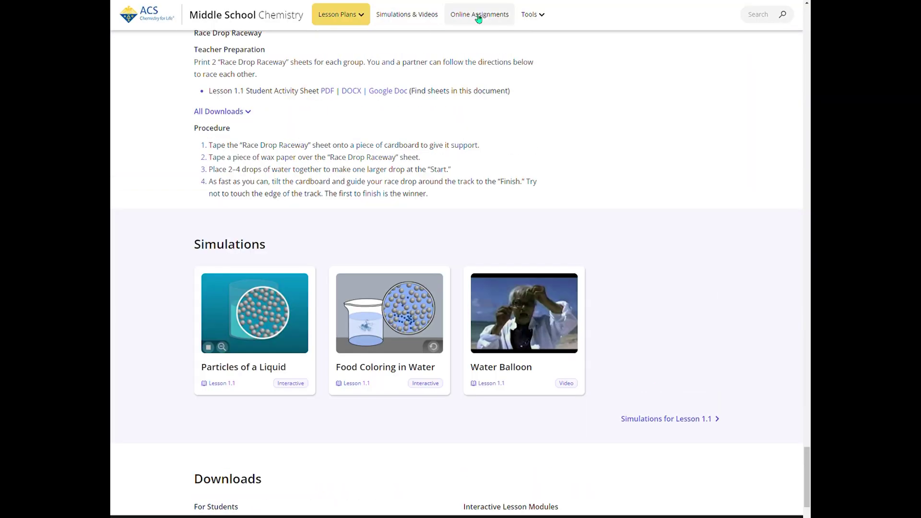
pyautogui.scroll(-6, 473, 103)
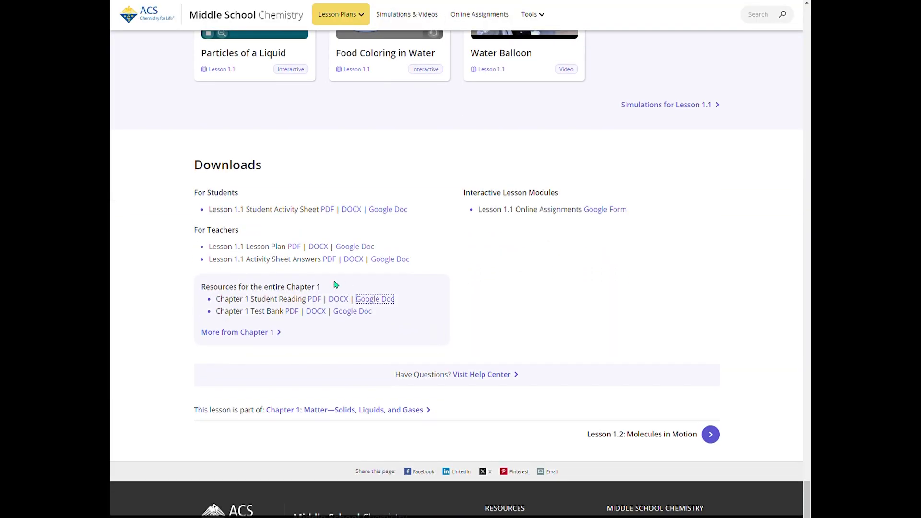
pyautogui.click(355, 312)
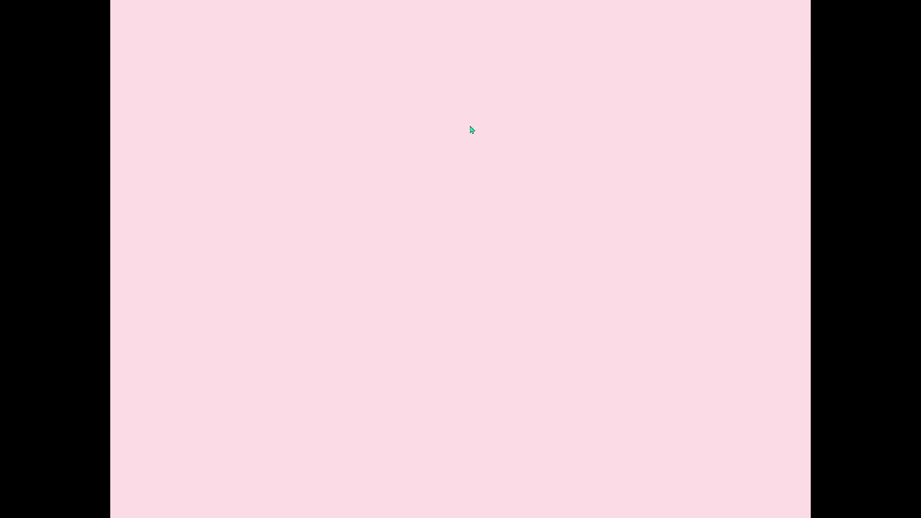
pyautogui.scroll(-4, 432, 334)
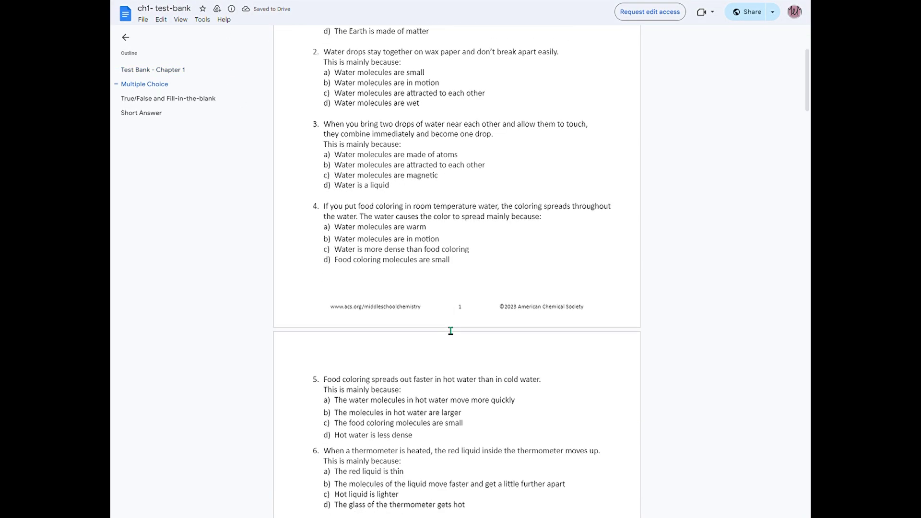
# - Add a shortcut to the ch1- test-bank document in the Chemistry folder
pyautogui.scroll(4, 450, 330)
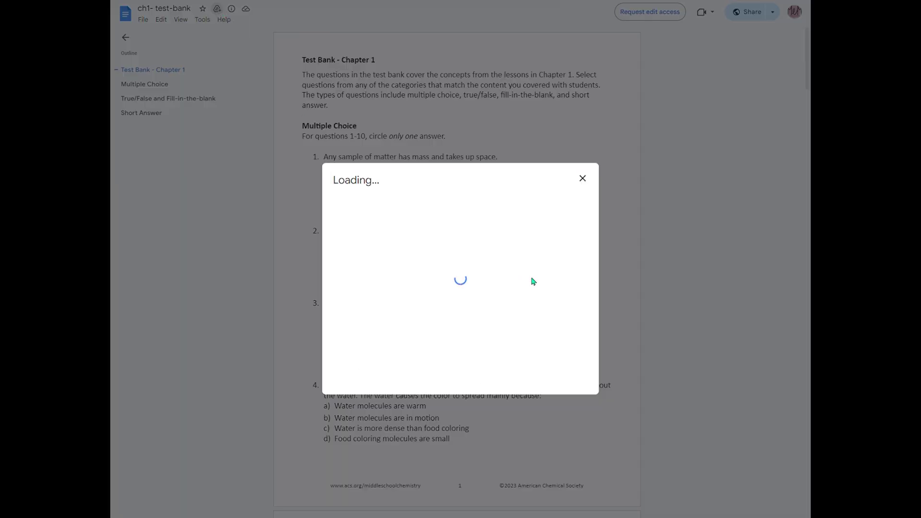
pyautogui.click(405, 226)
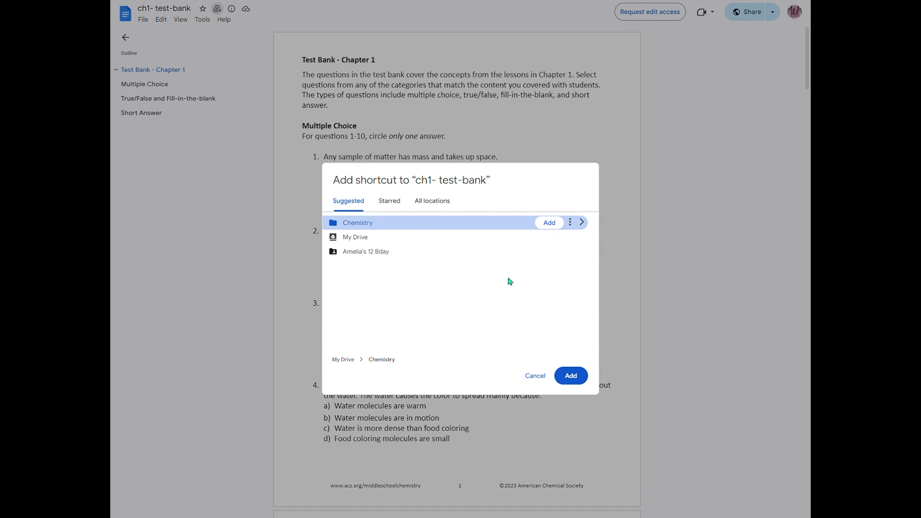
pyautogui.click(557, 224)
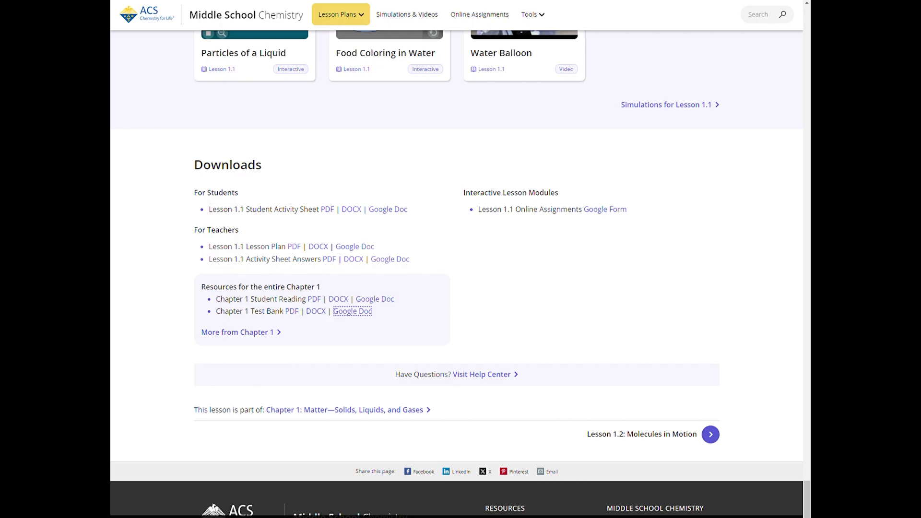
# - Open the ACS Online Assignments page and make a copy of the 1.1 Molecules Matter Google Form
pyautogui.scroll(-2, 625, 436)
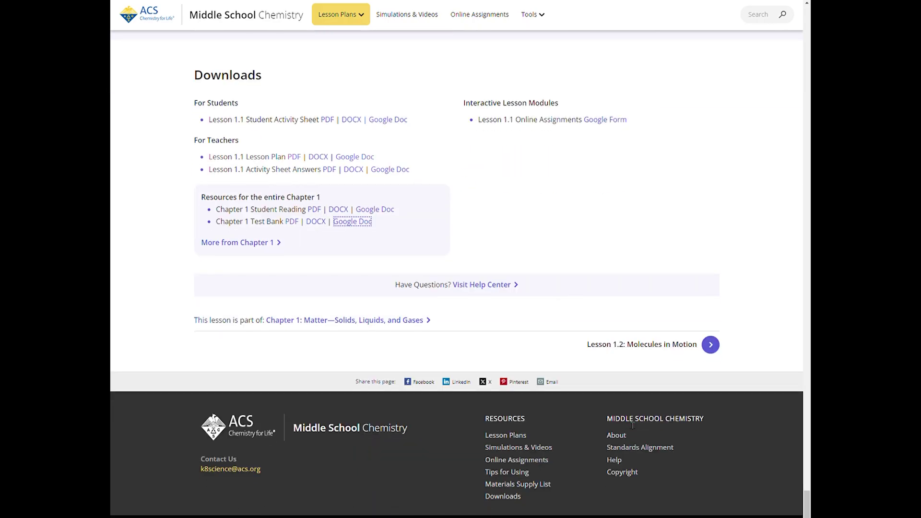
pyautogui.scroll(8, 630, 422)
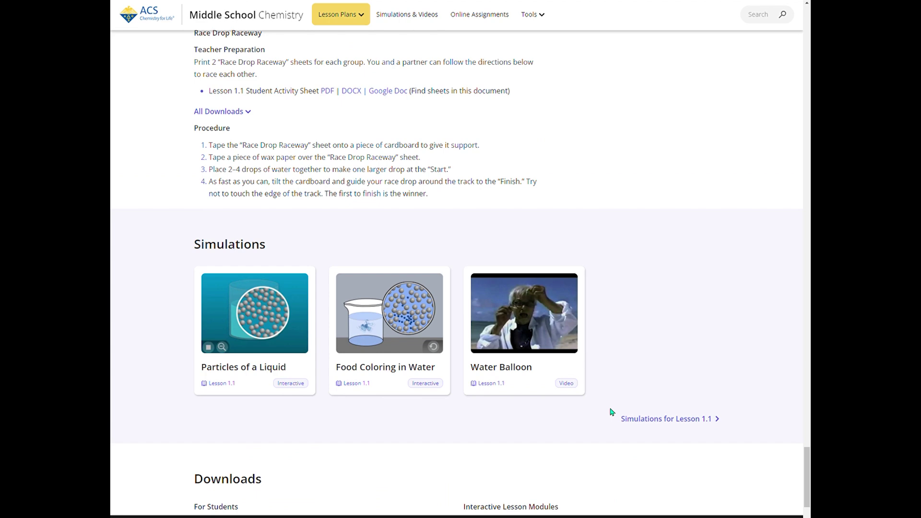
pyautogui.scroll(5, 612, 412)
pyautogui.click(494, 15)
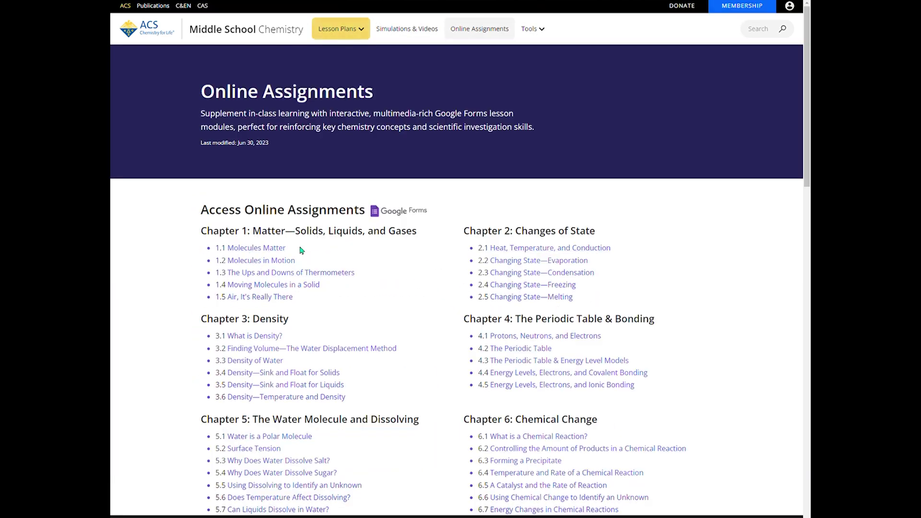
pyautogui.click(256, 248)
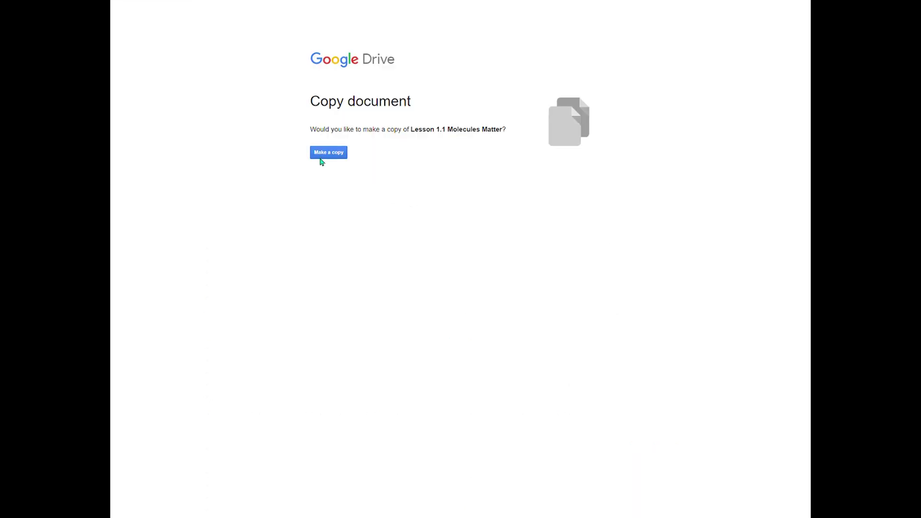
pyautogui.click(321, 157)
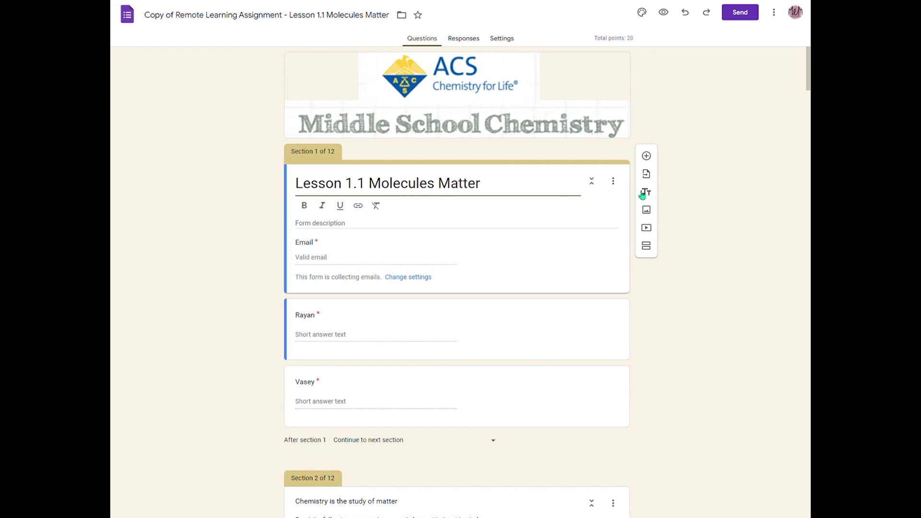
# - Set Collect email addresses to Do not collect in the copied form's response settings
pyautogui.click(406, 280)
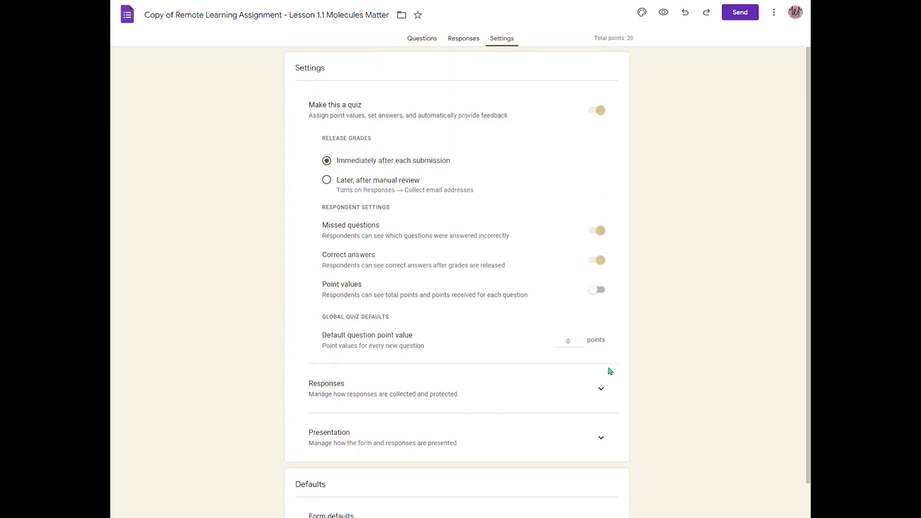
pyautogui.scroll(-2, 607, 384)
pyautogui.click(606, 441)
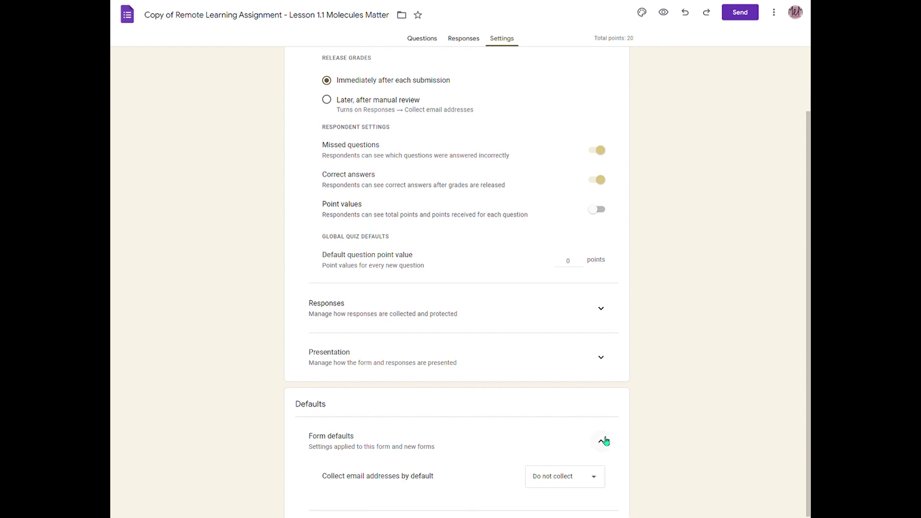
pyautogui.click(597, 441)
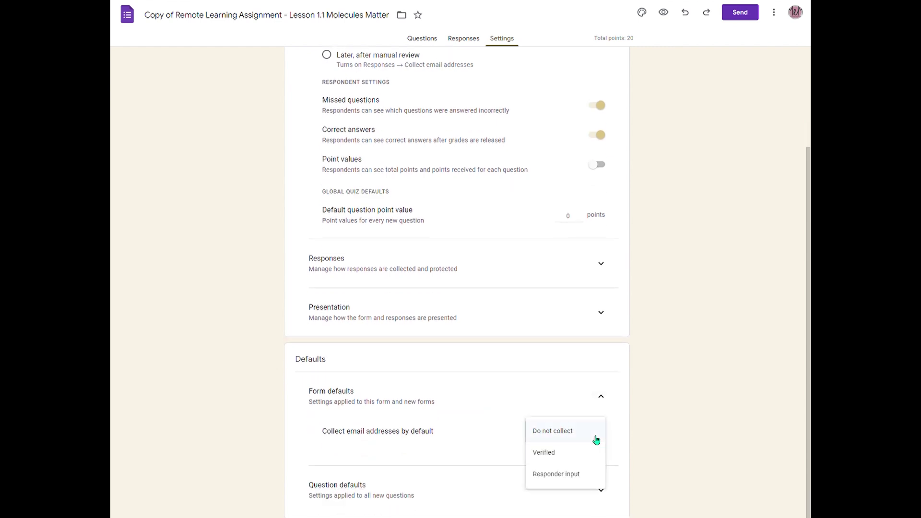
pyautogui.click(557, 435)
pyautogui.click(601, 264)
pyautogui.click(595, 298)
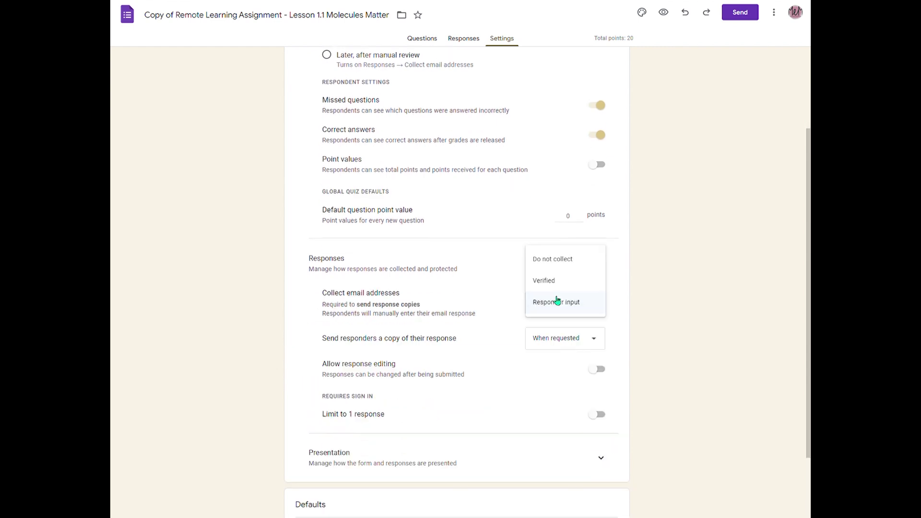
pyautogui.click(594, 260)
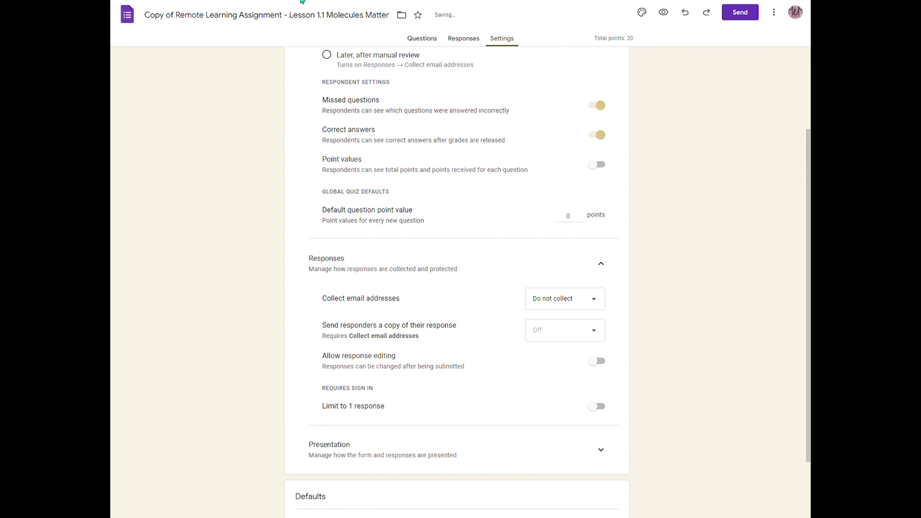
# - Delete the two required short-answer name questions from Section 1 of the copied form
pyautogui.click(422, 38)
pyautogui.scroll(-1, 585, 309)
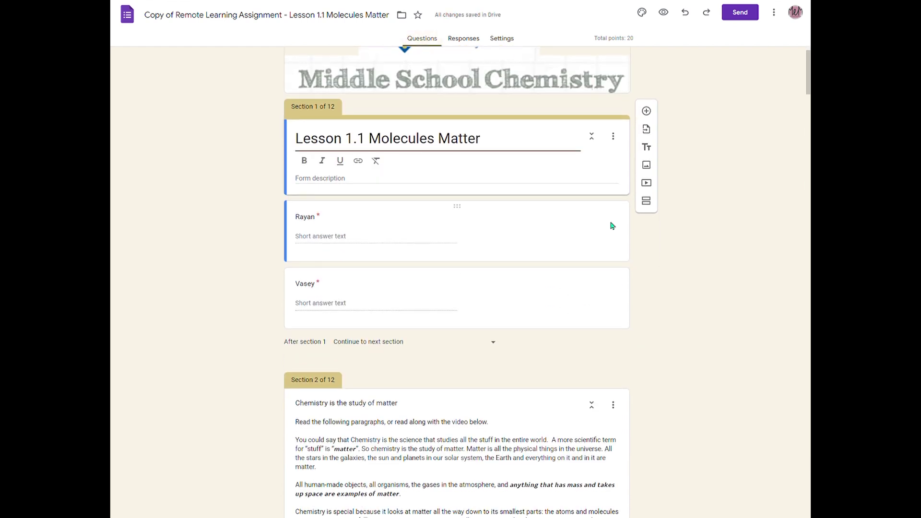
pyautogui.click(458, 211)
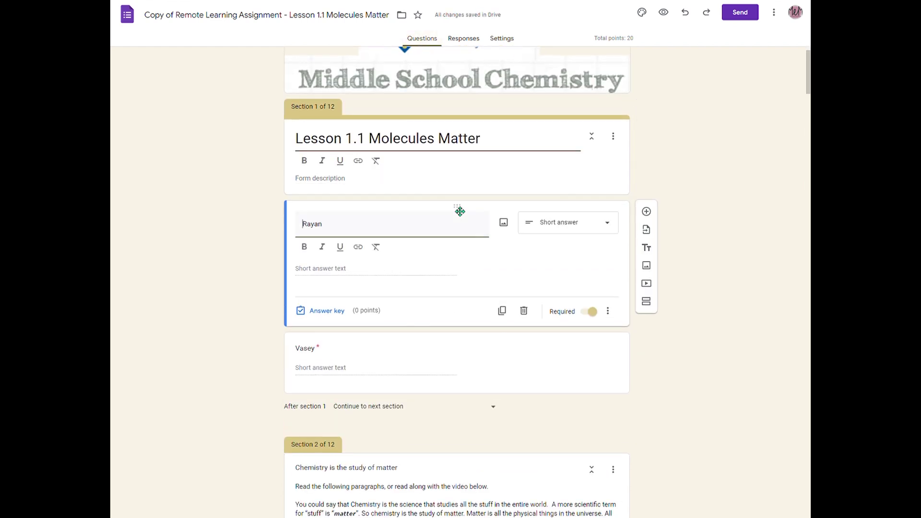
pyautogui.click(524, 310)
pyautogui.click(524, 292)
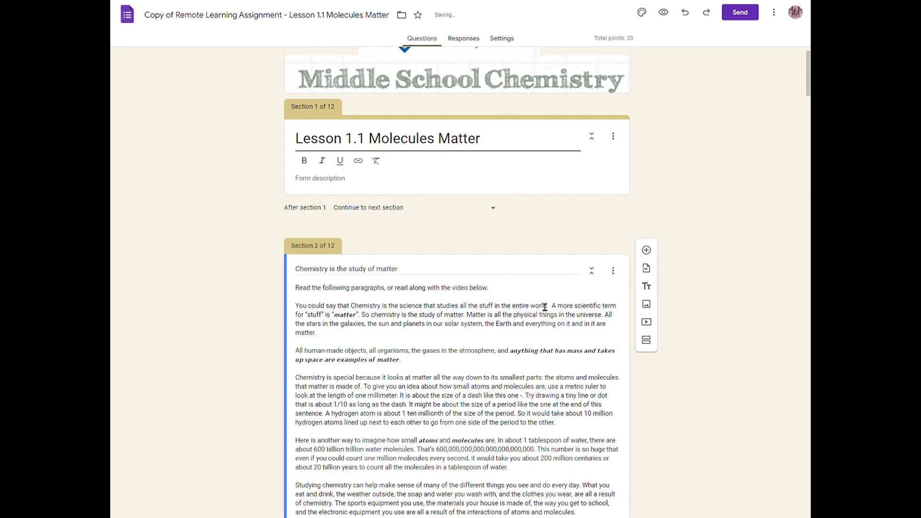
# - Skim the reading passages, videos, numbered questions and Check your ideas sections through Section 12 of the copied form
pyautogui.scroll(-4, 485, 128)
pyautogui.scroll(-5, 460, 181)
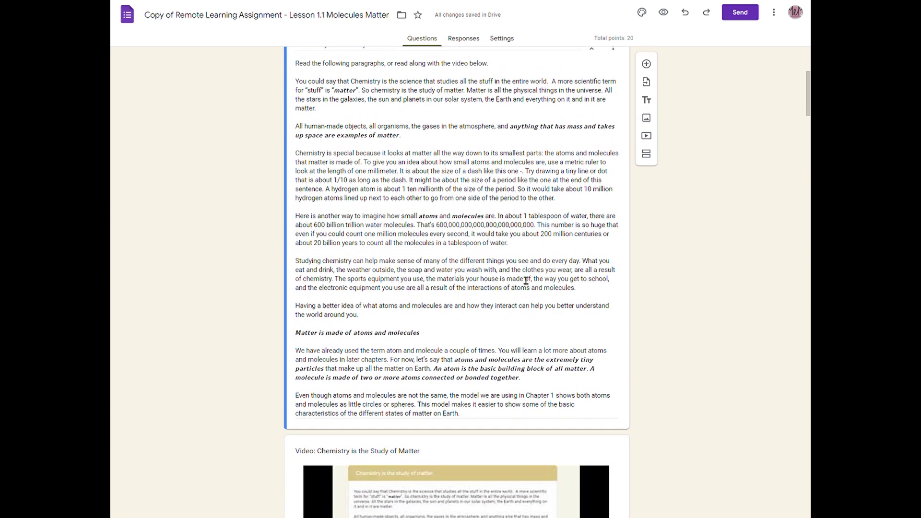
pyautogui.scroll(-3, 483, 248)
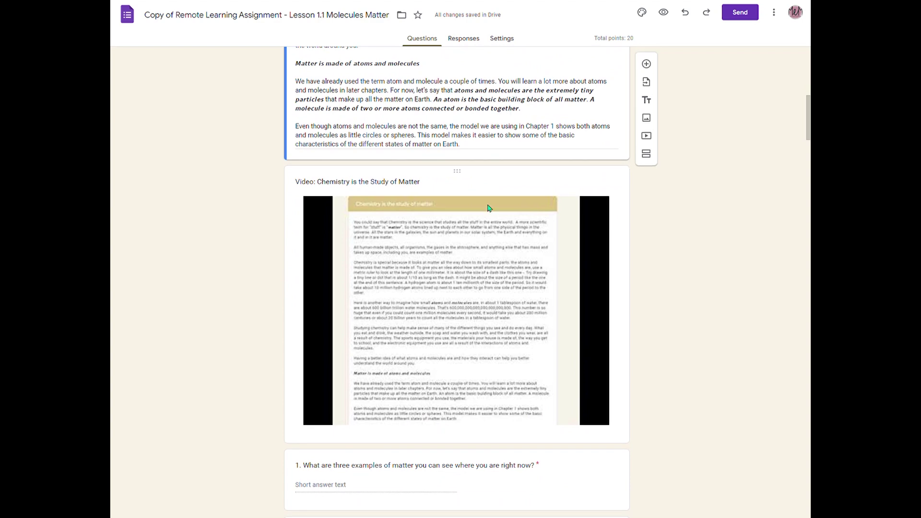
pyautogui.scroll(-3, 488, 204)
pyautogui.scroll(-4, 478, 384)
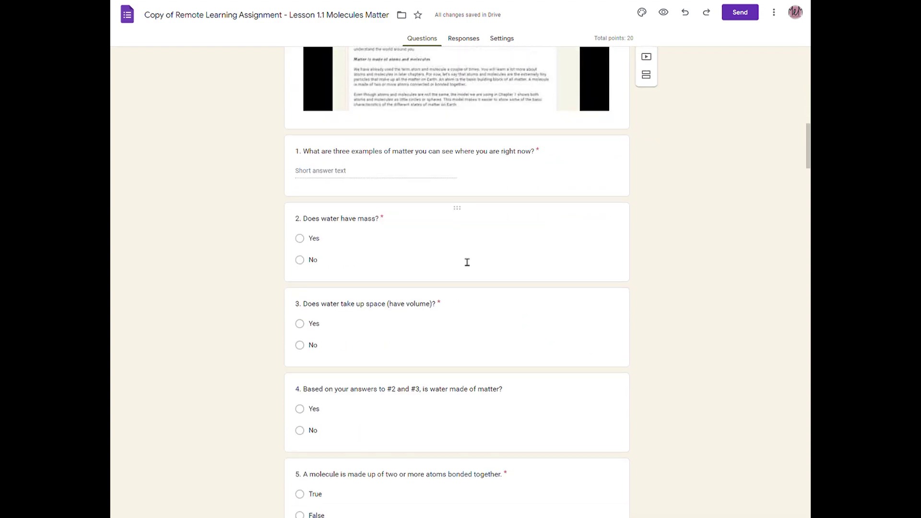
pyautogui.scroll(-7, 379, 485)
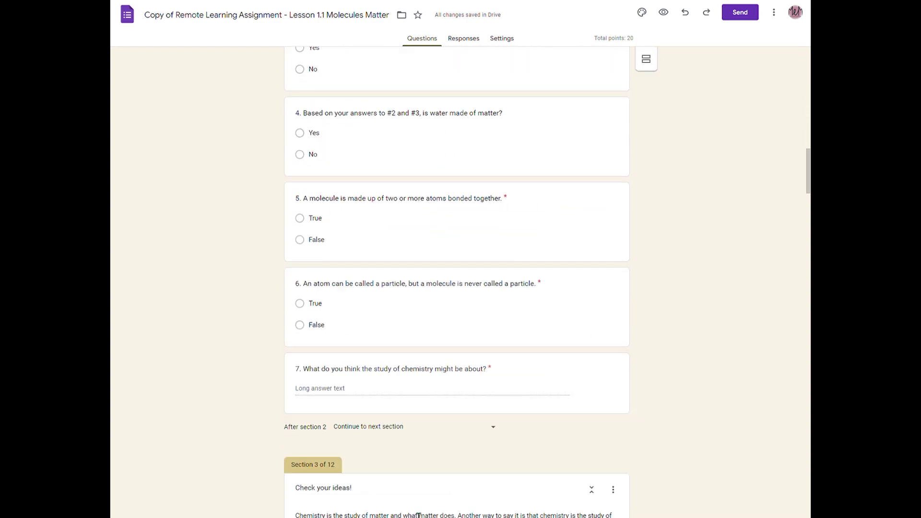
pyautogui.scroll(-6, 419, 515)
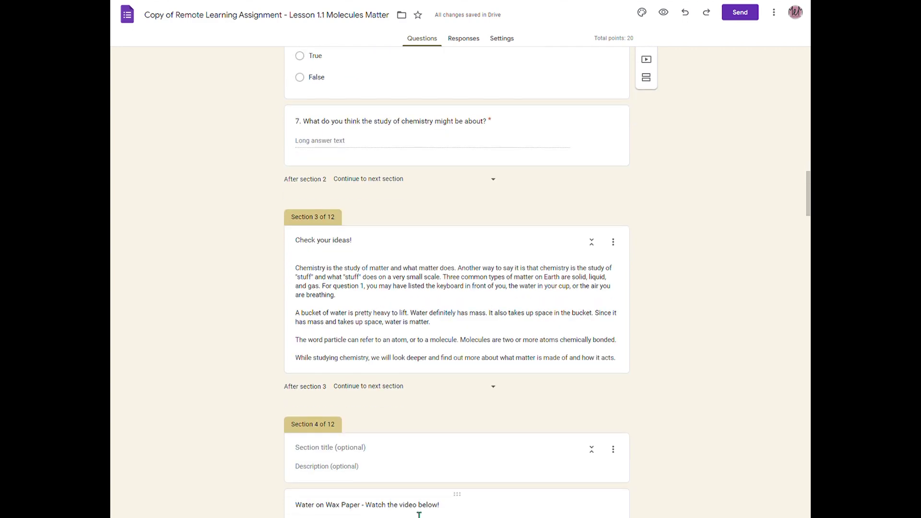
pyautogui.scroll(-3, 414, 513)
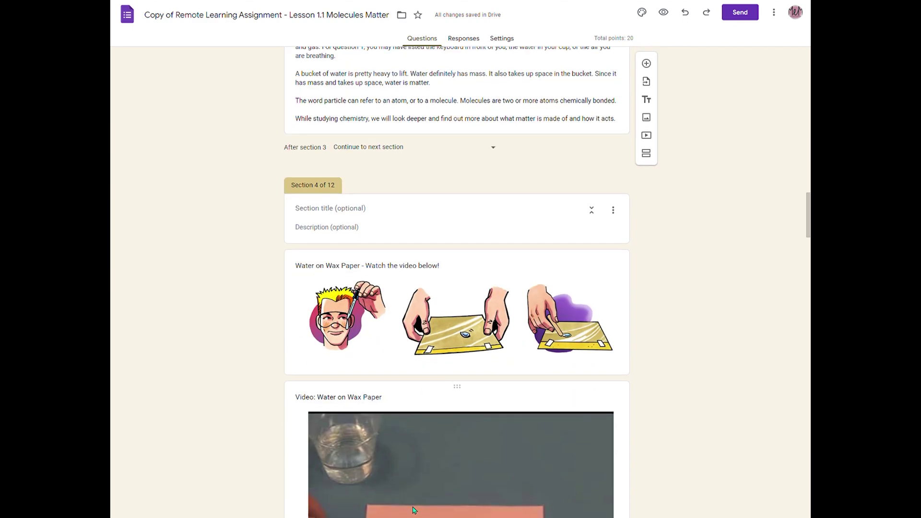
pyautogui.scroll(-4, 456, 300)
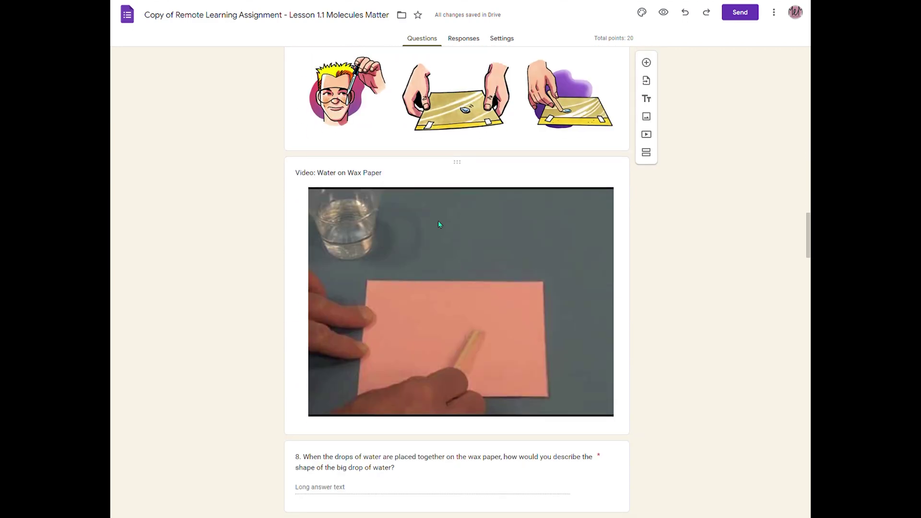
pyautogui.scroll(-11, 469, 383)
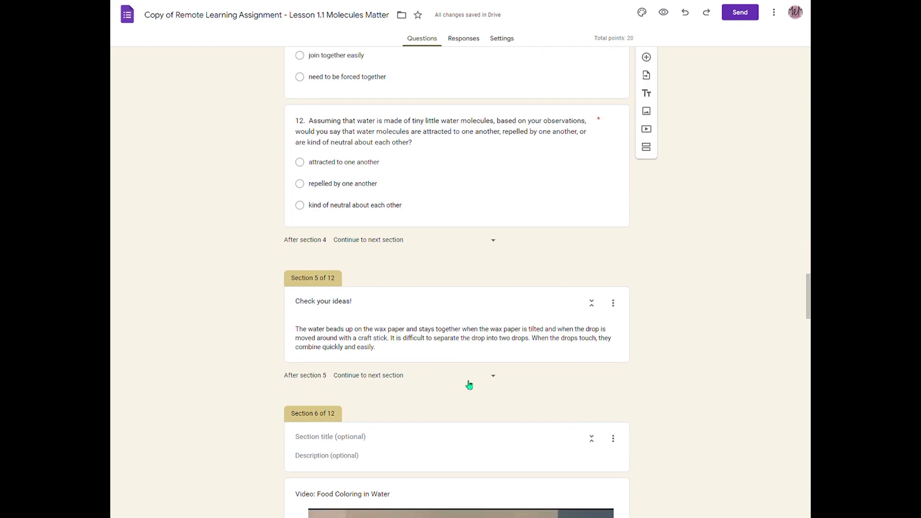
pyautogui.scroll(-17, 469, 384)
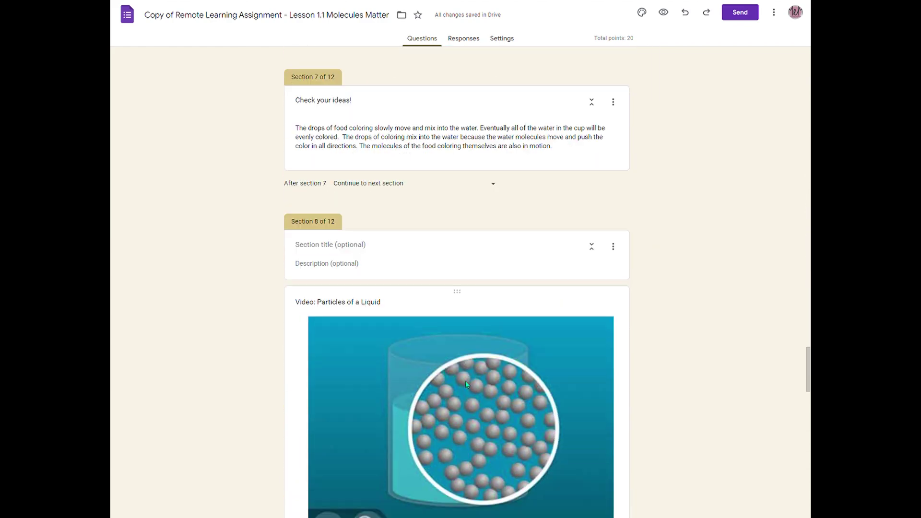
pyautogui.scroll(-16, 468, 384)
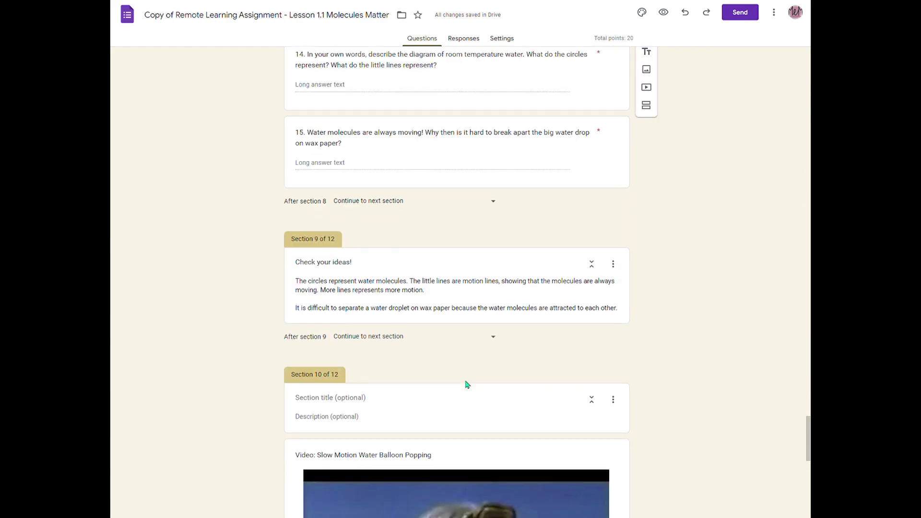
pyautogui.scroll(-20, 468, 384)
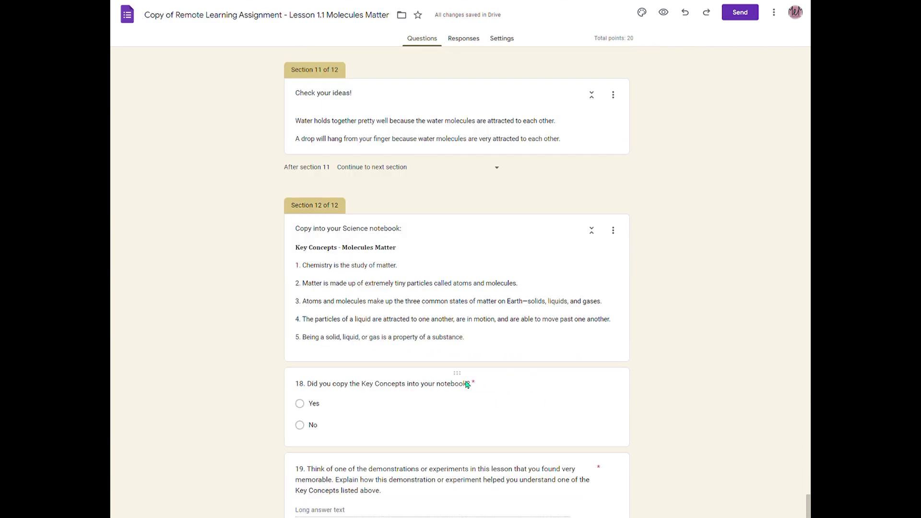
pyautogui.scroll(-3, 468, 385)
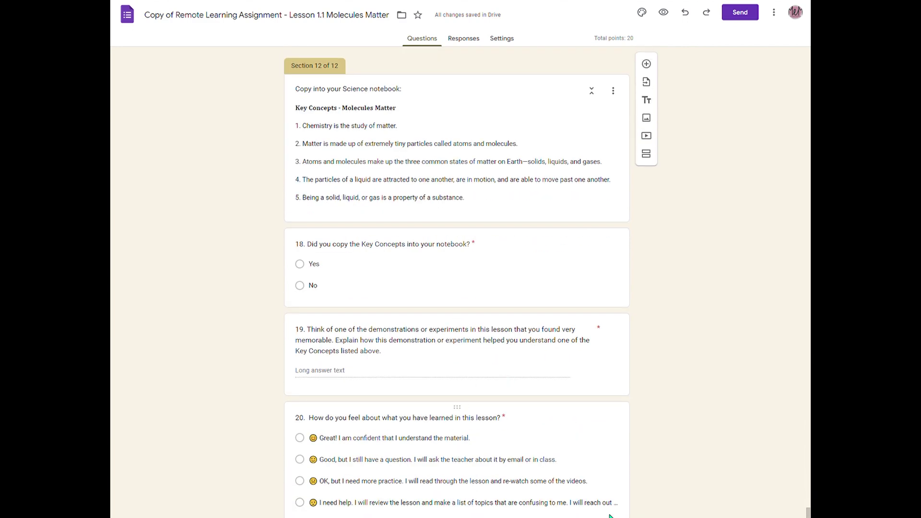
pyautogui.scroll(20, 576, 312)
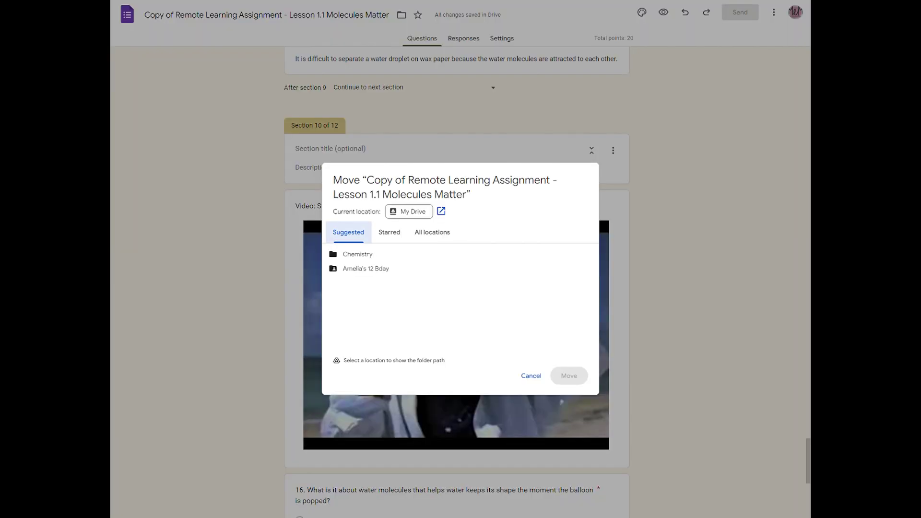
# - Move the copied Lesson 1.1 Molecules Matter form into the Chemistry folder and refresh that folder in Google Drive
pyautogui.moveTo(521, 256)
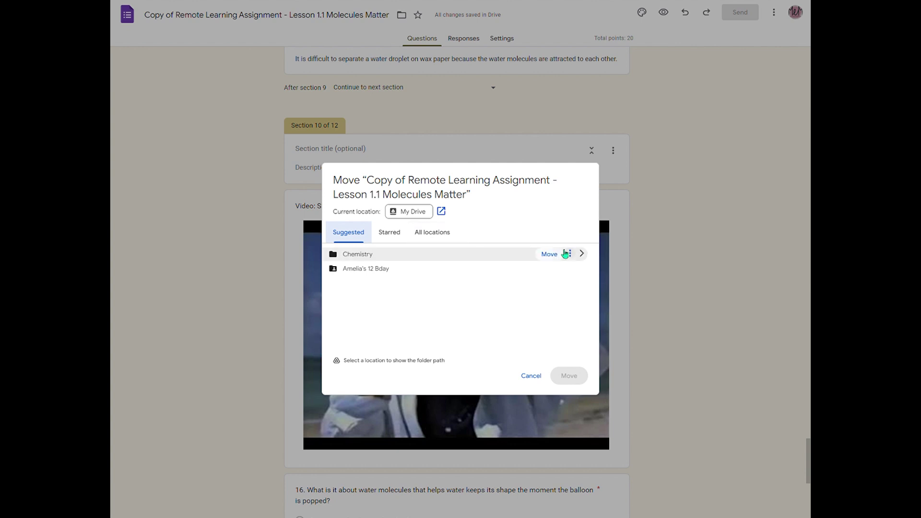
pyautogui.click(550, 254)
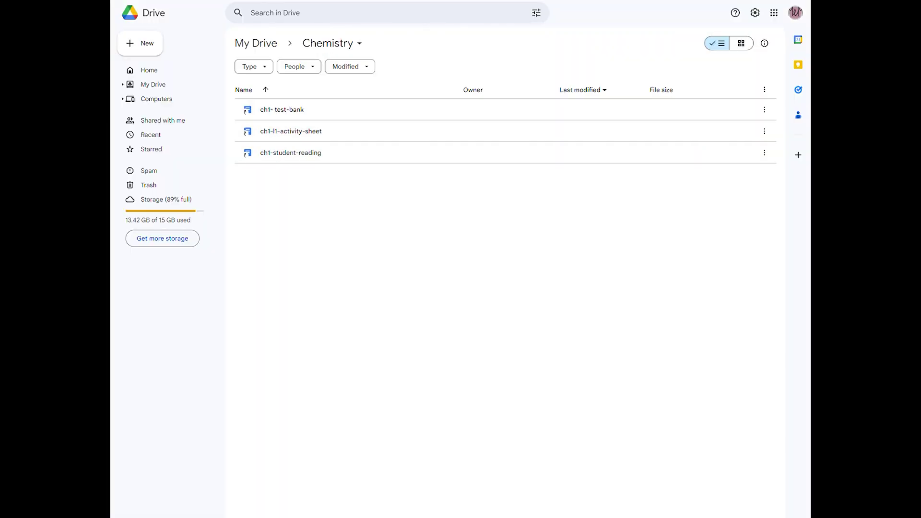
pyautogui.press('F5')
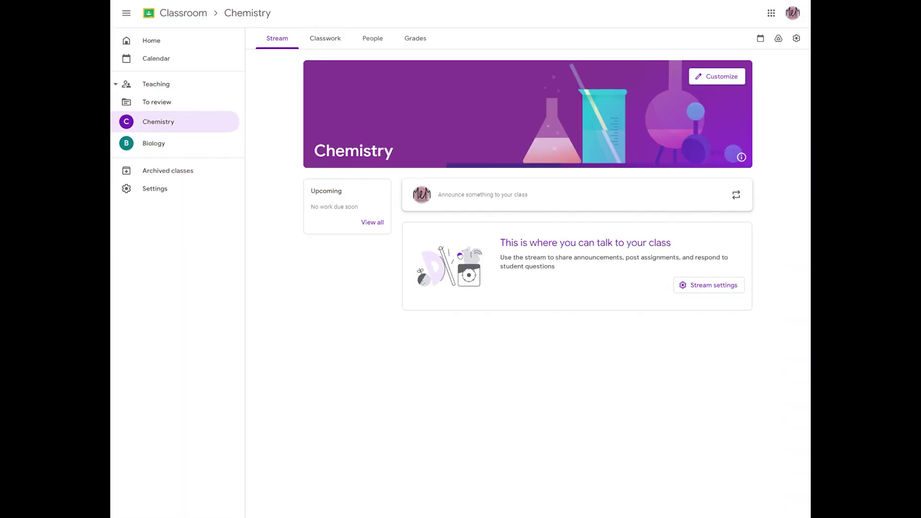
# - Switch to Google Classroom and start a new assignment in the Chemistry class's classwork, dismissing the posting tip
pyautogui.click(338, 42)
pyautogui.click(387, 72)
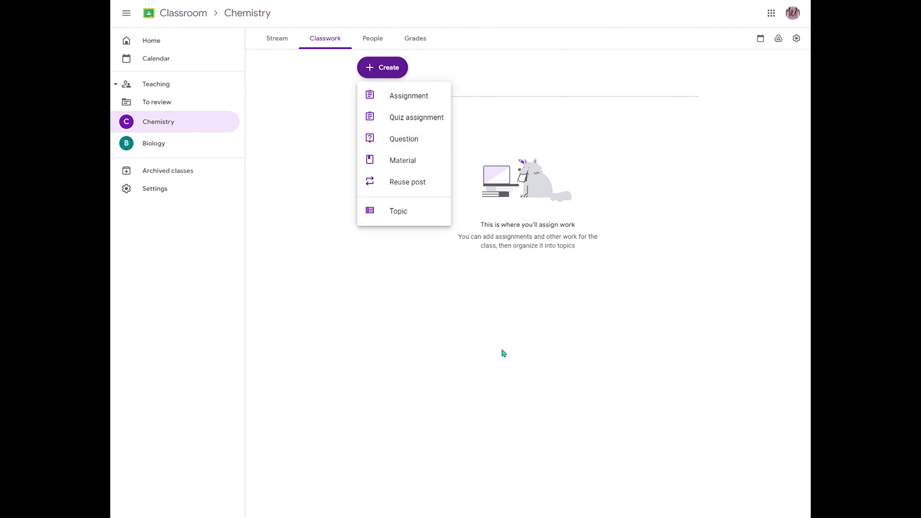
pyautogui.click(419, 95)
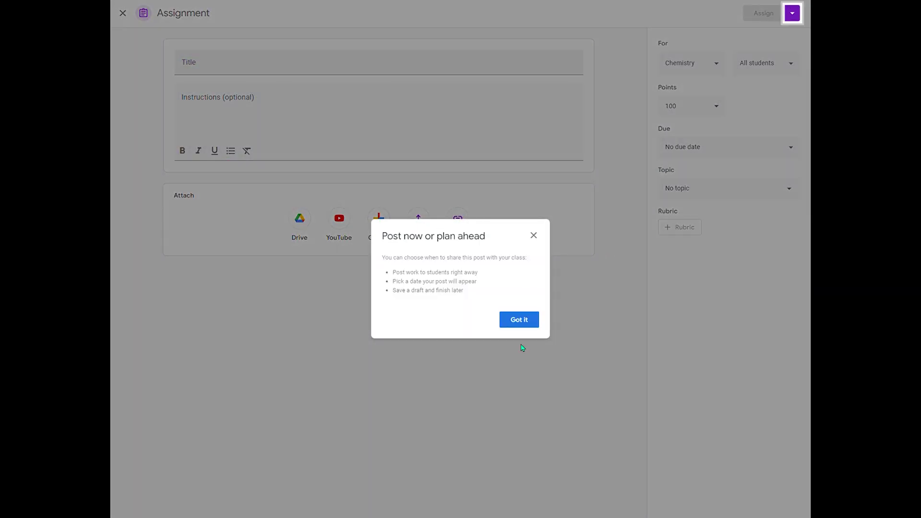
pyautogui.click(512, 319)
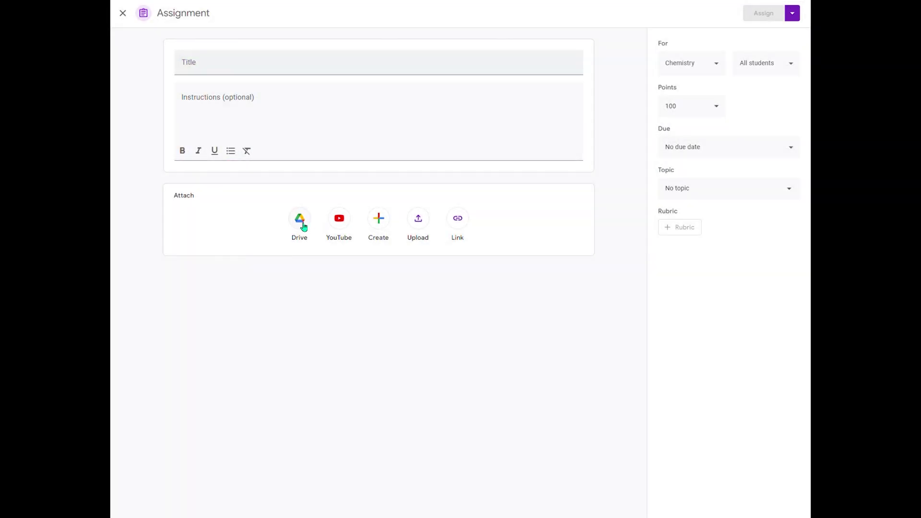
# - Attach the copied Remote Learning Assignment - Lesson 1.1 Molecules Matter form from Drive to the assignment
pyautogui.click(300, 222)
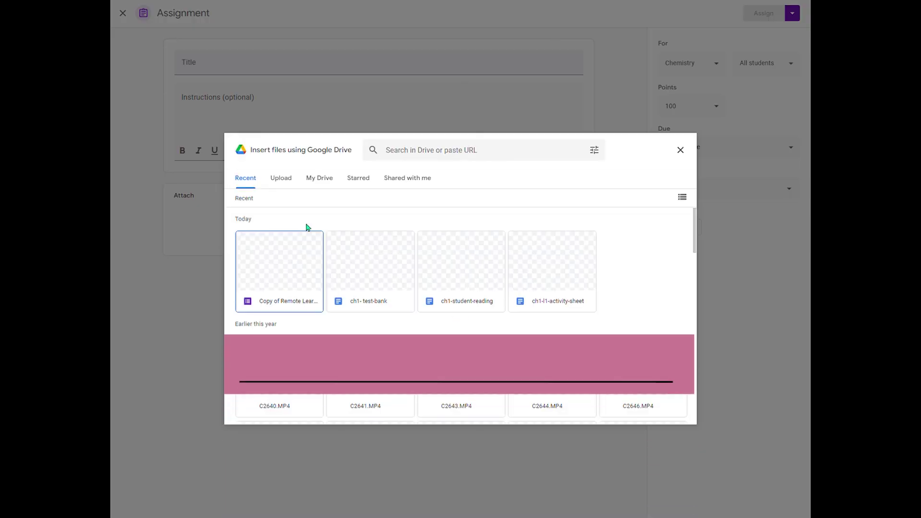
pyautogui.click(289, 278)
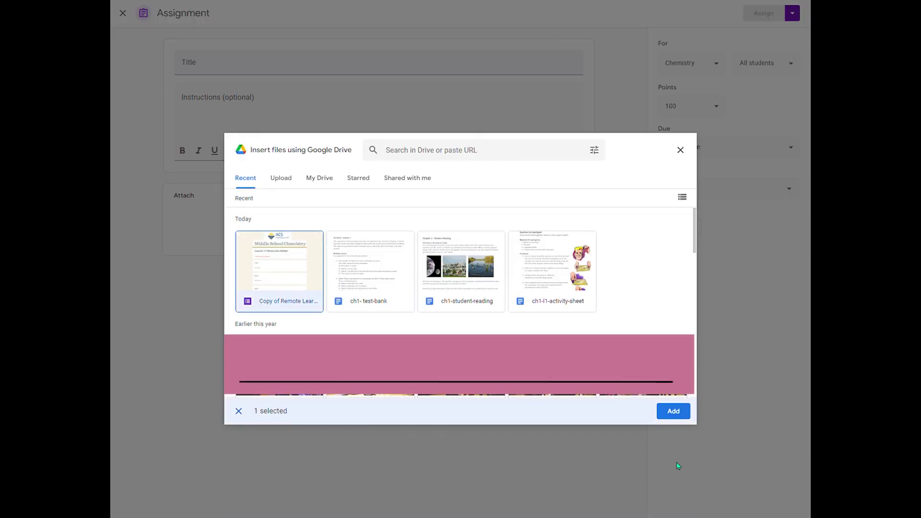
pyautogui.click(673, 412)
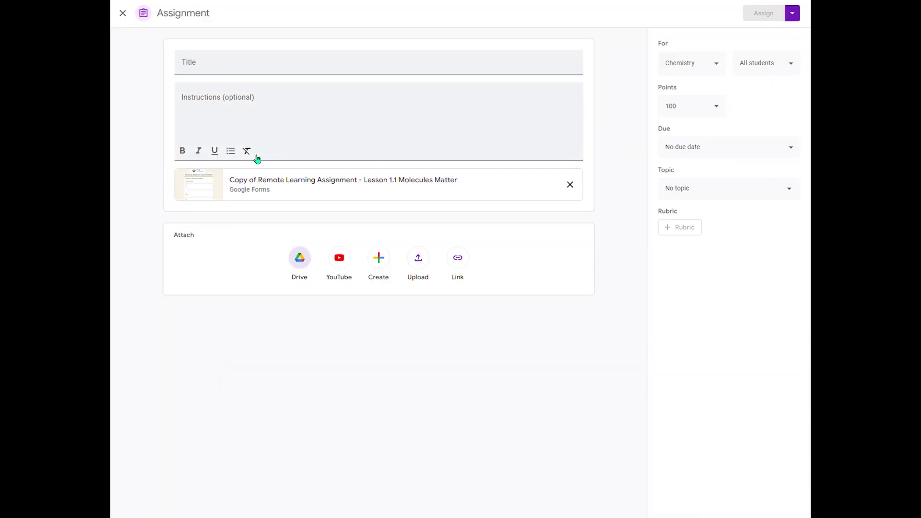
# - Title the assignment Lesson 1.1, assign it to the Chemistry class, and dismiss the topic tip
pyautogui.click(237, 68)
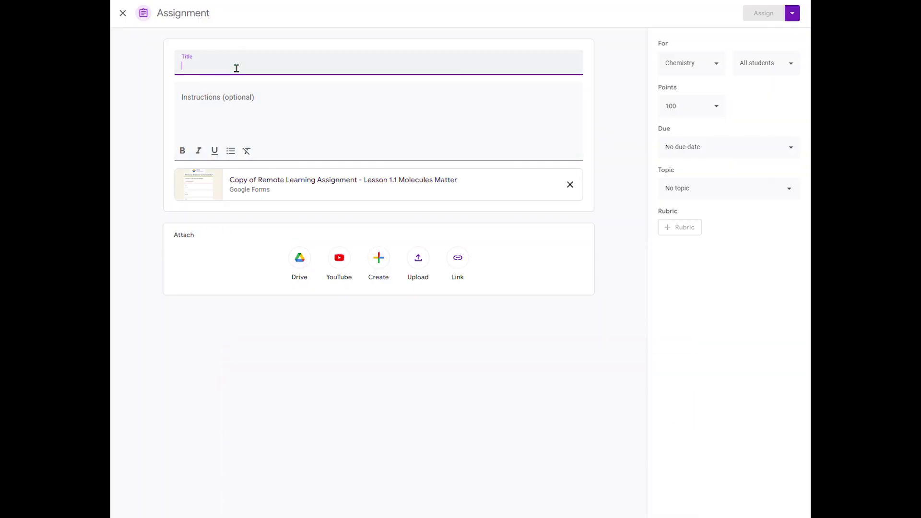
pyautogui.write('Lesson 1.1')
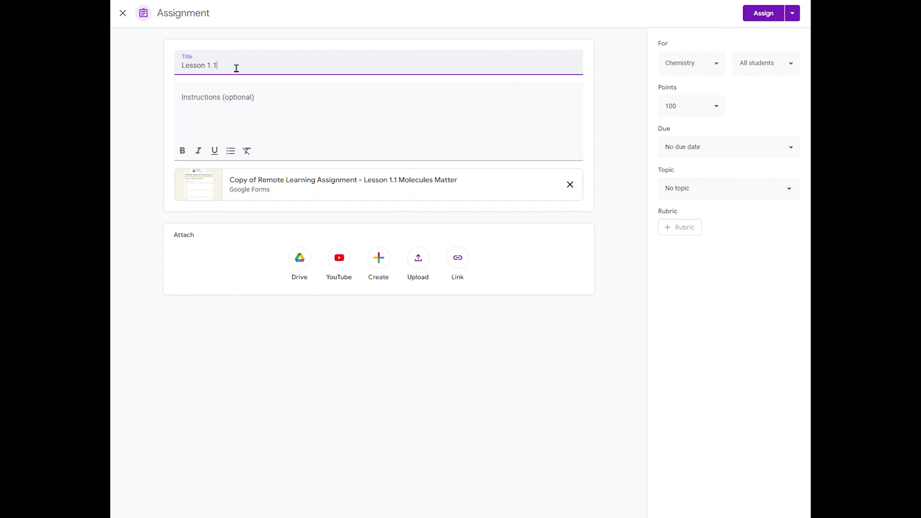
pyautogui.click(775, 14)
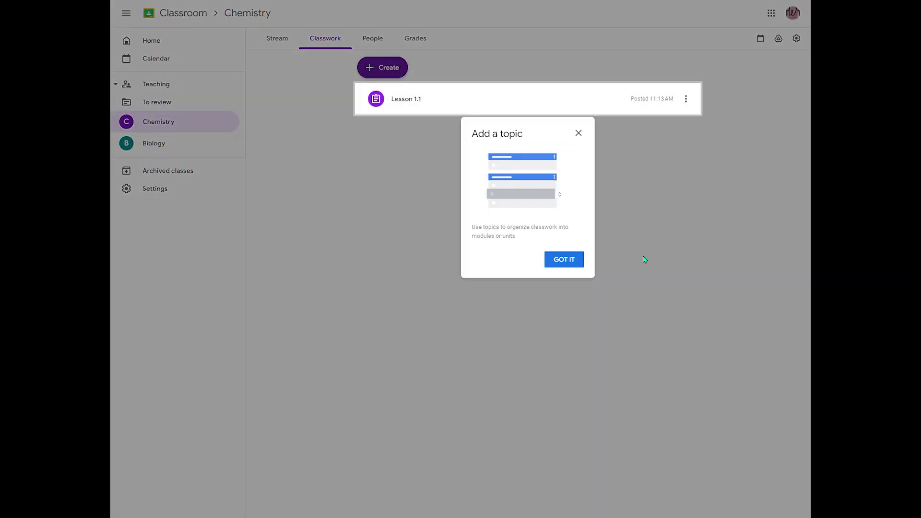
pyautogui.click(574, 262)
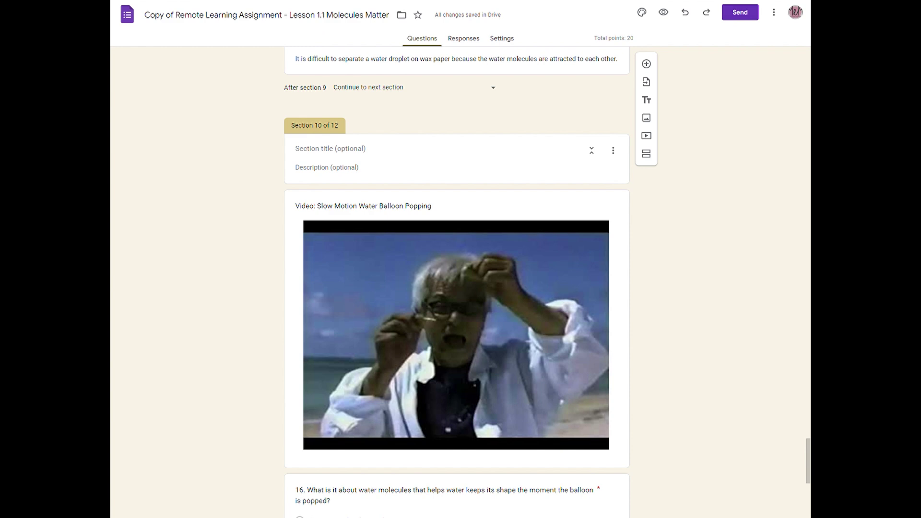
# - Skim the copied form's sections again back to its title, and expand the posted Lesson 1.1 assignment in Google Classroom
pyautogui.scroll(15, 508, 407)
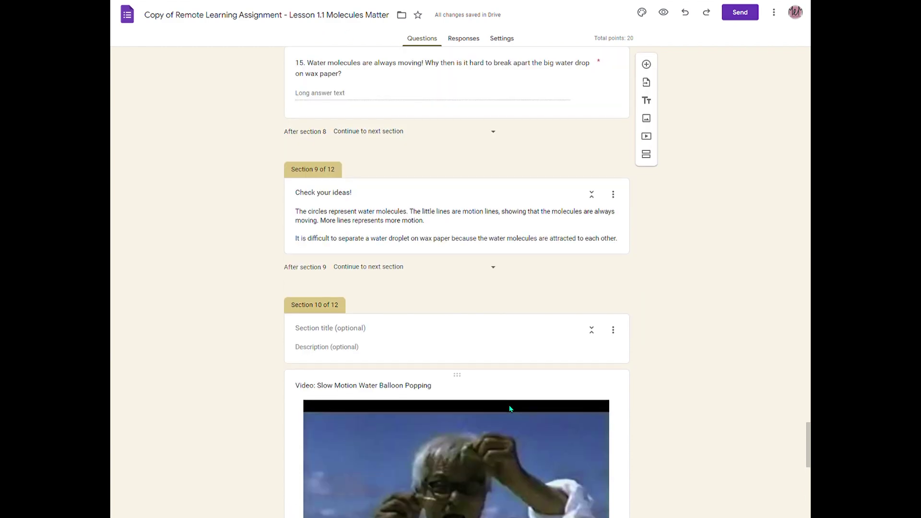
pyautogui.scroll(-5, 512, 409)
pyautogui.scroll(20, 511, 409)
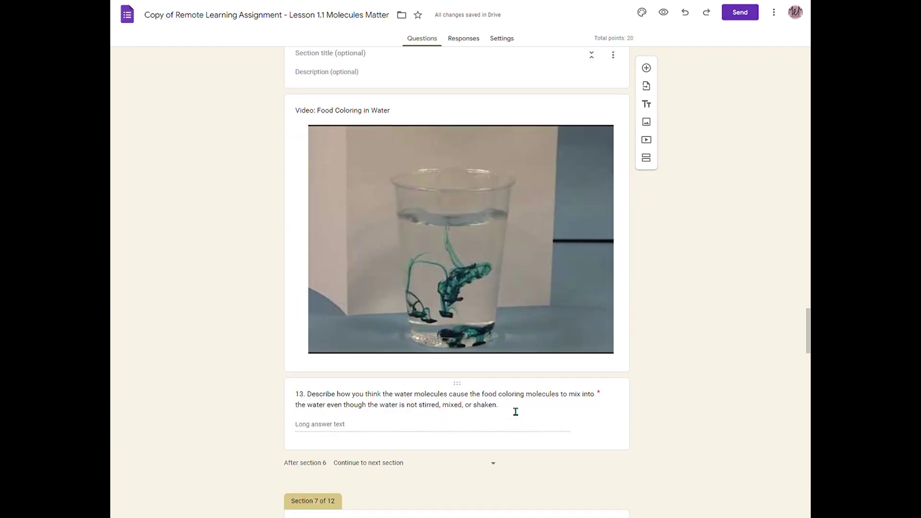
pyautogui.scroll(20, 516, 411)
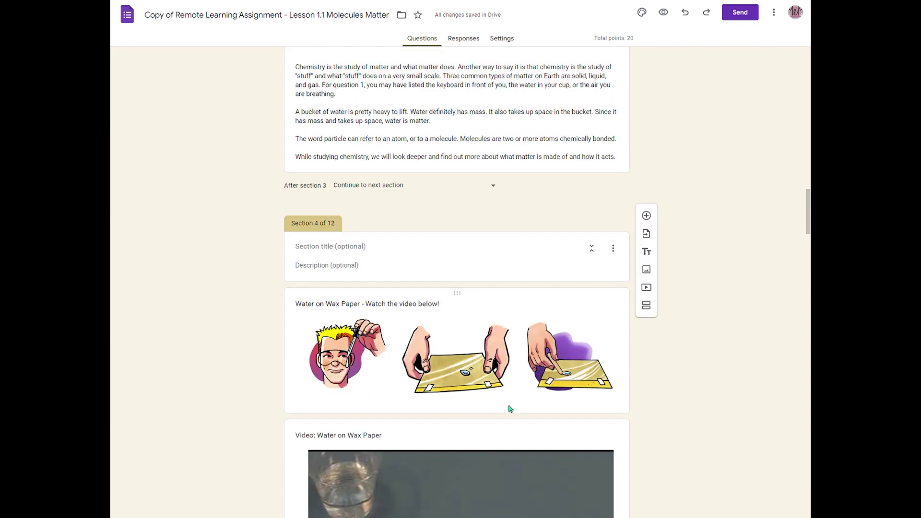
pyautogui.scroll(10, 510, 409)
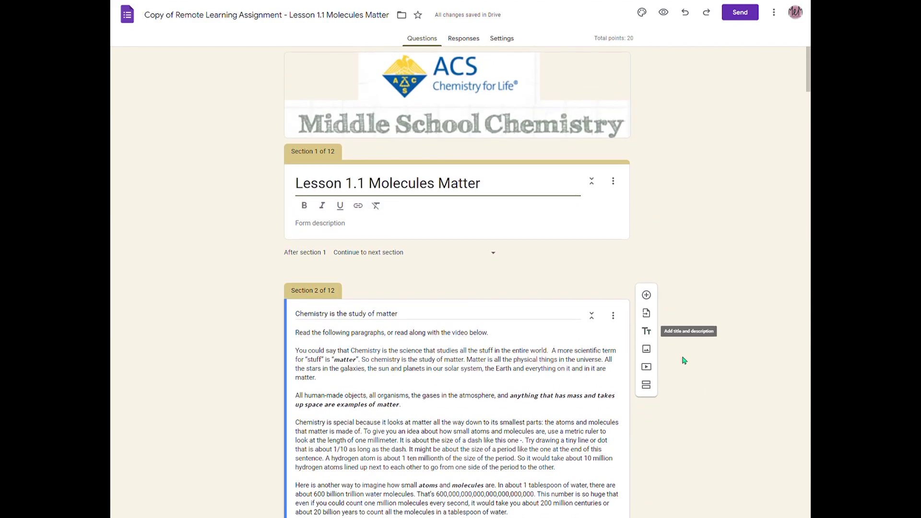
pyautogui.scroll(-15, 308, 323)
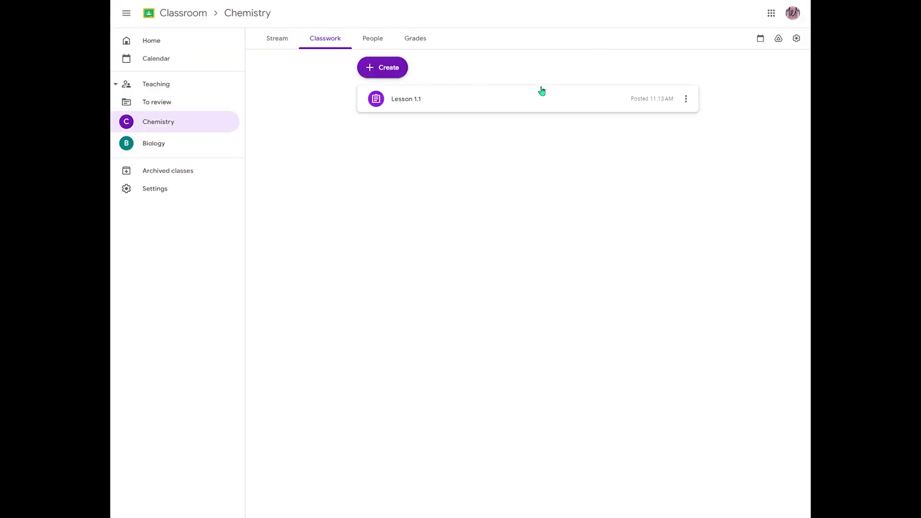
pyautogui.click(541, 93)
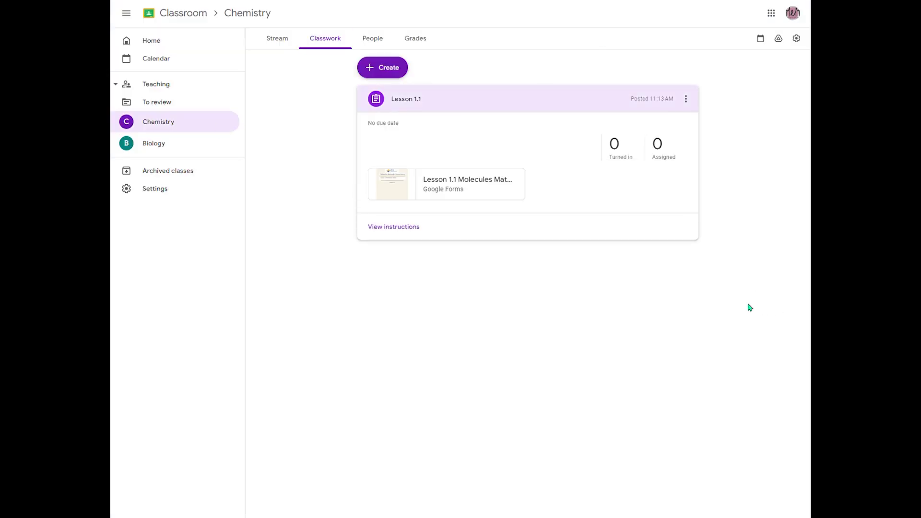